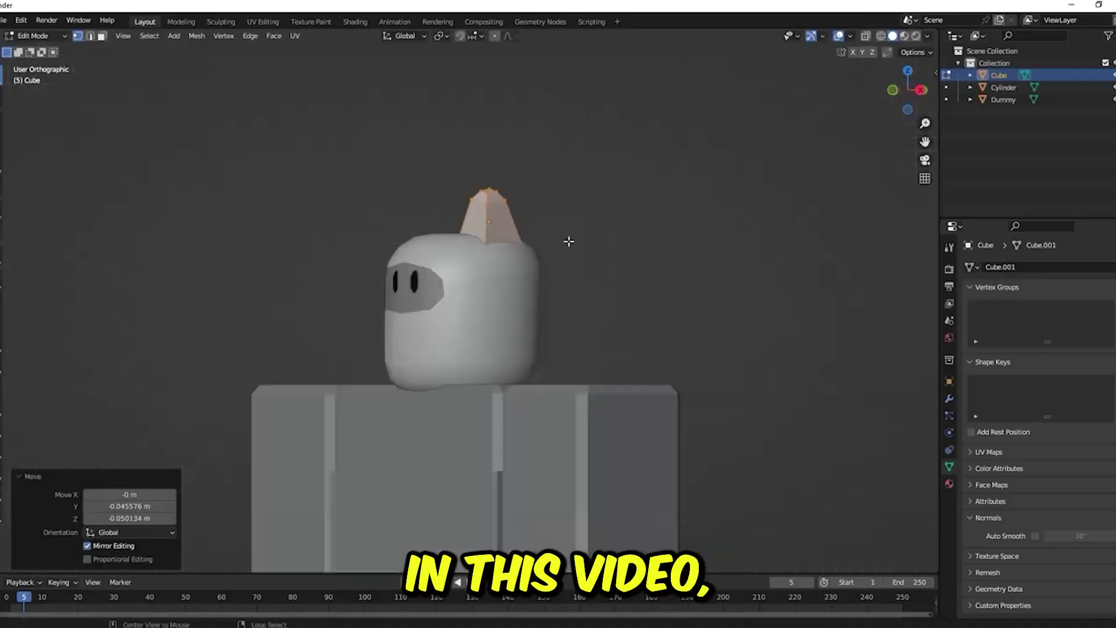
# - Tilt the pointed ear spike on the dummy's head, working from the front view
pyautogui.press('KP_1')
pyautogui.press('g')
pyautogui.click(499, 184)
pyautogui.press('g')
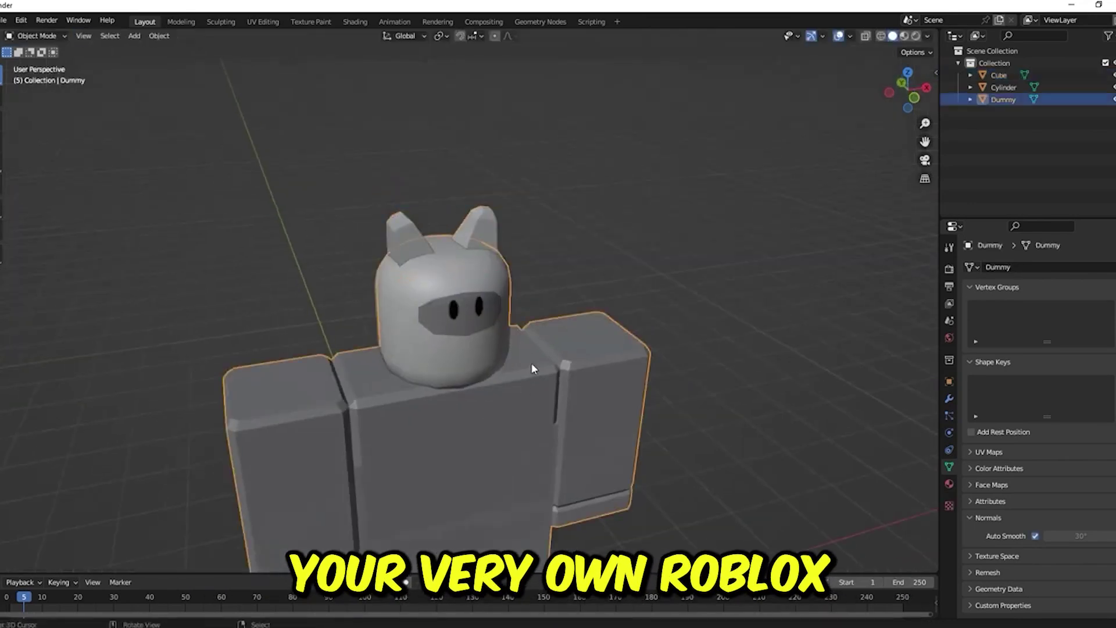
pyautogui.moveTo(530, 368); pyautogui.dragTo(488, 236, button='middle')
pyautogui.click(488, 236)
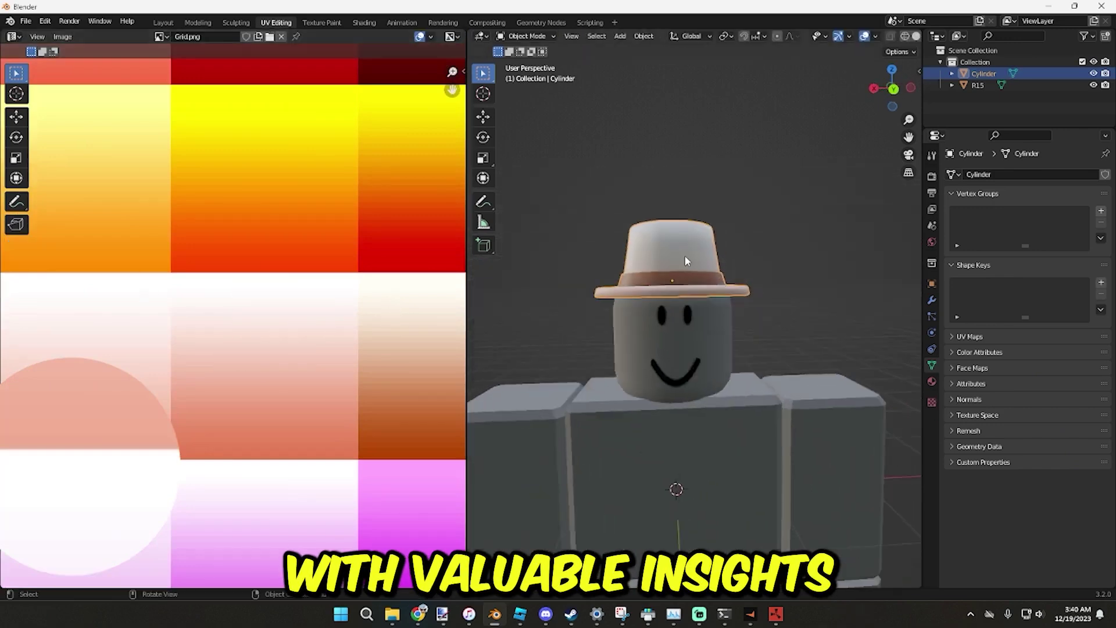
# - Select the hat and enter Edit Mode so its UV layout shows
pyautogui.moveTo(707, 290); pyautogui.dragTo(875, 265, button='middle')
pyautogui.click(662, 321)
pyautogui.press('Tab')
pyautogui.scroll(3, 661, 320)
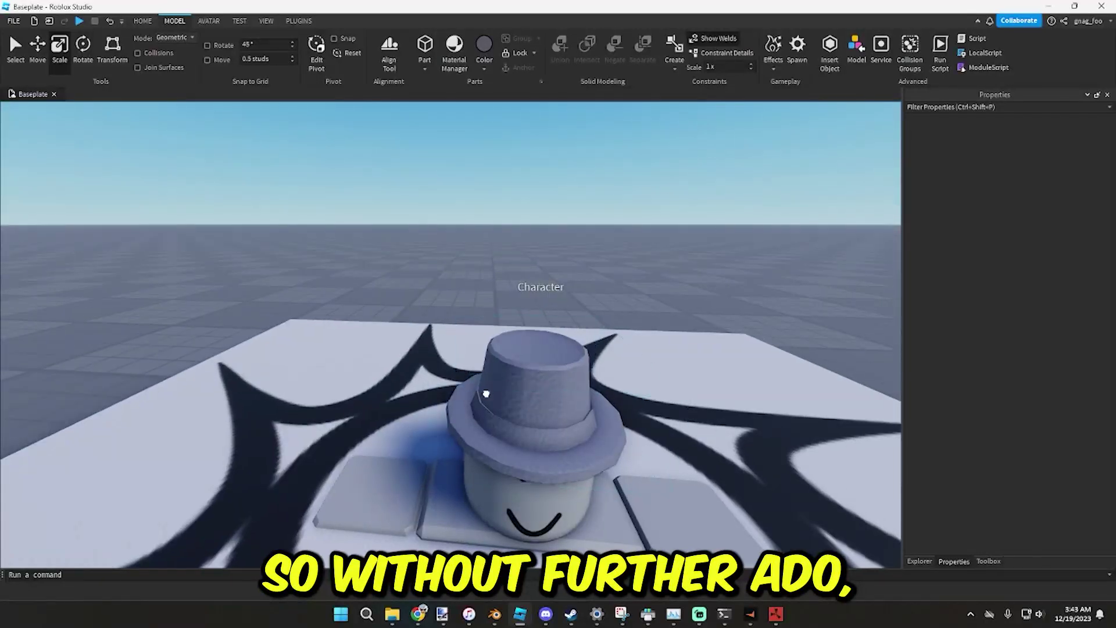
pyautogui.click(559, 358)
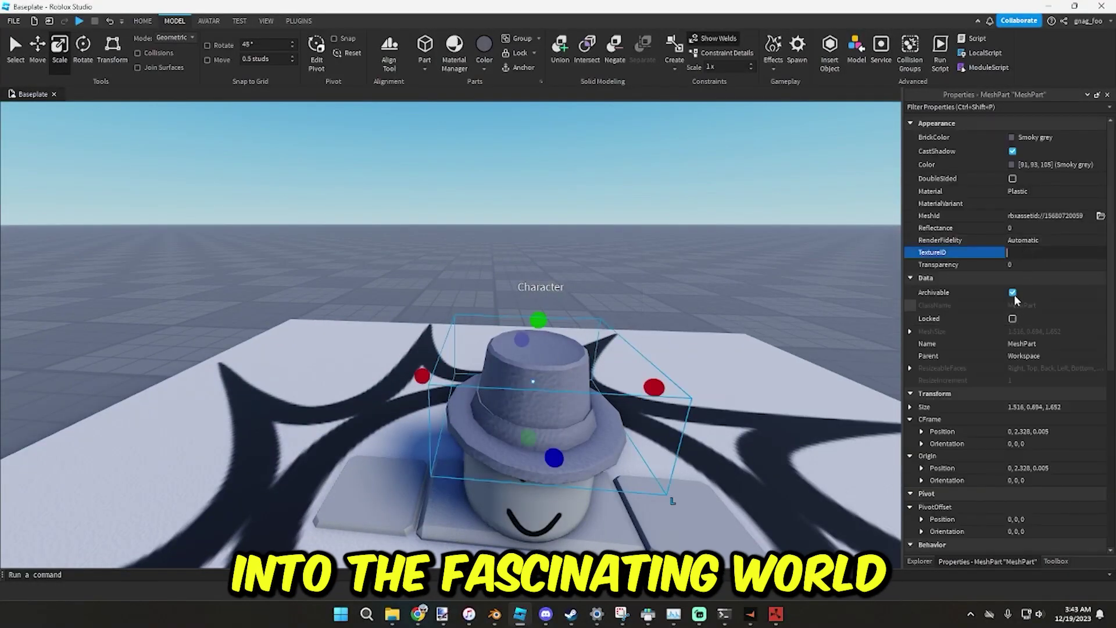
pyautogui.click(635, 219)
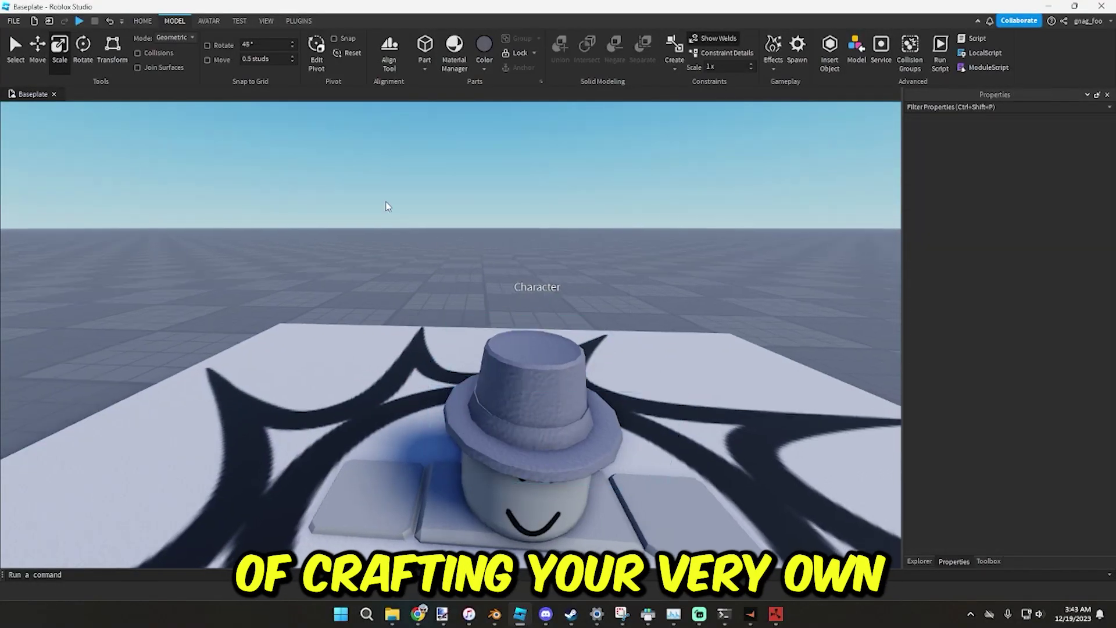
pyautogui.click(15, 20)
pyautogui.click(71, 155)
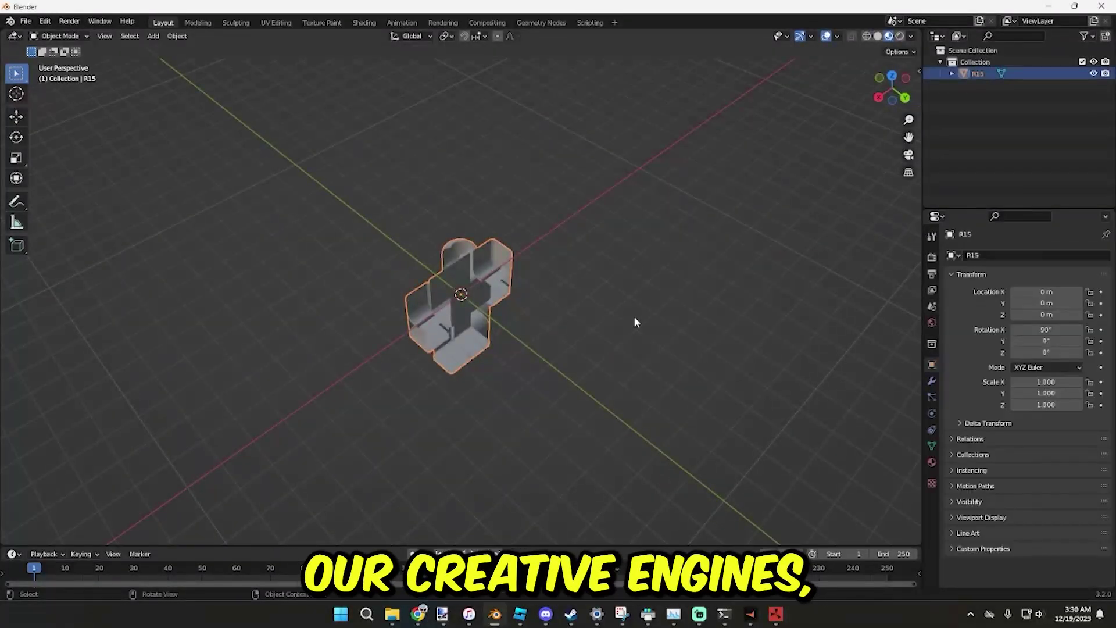
# - Set the dummy material's Blend Mode to Opaque and orbit to face the dummy
pyautogui.click(932, 462)
pyautogui.scroll(-10, 981, 441)
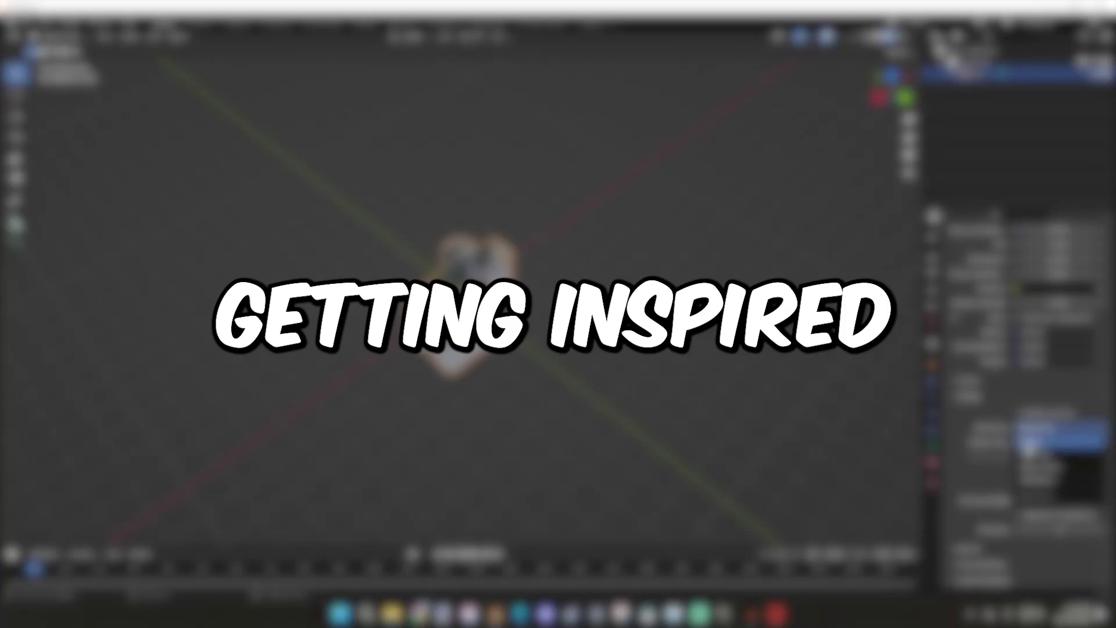
pyautogui.click(1029, 444)
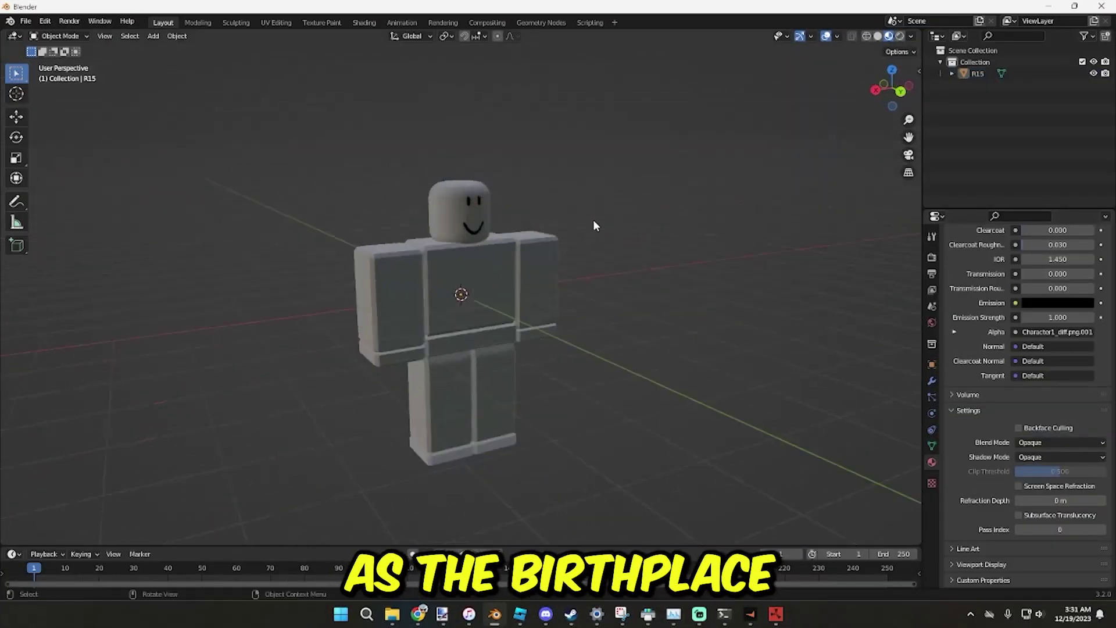
pyautogui.scroll(-4, 593, 225)
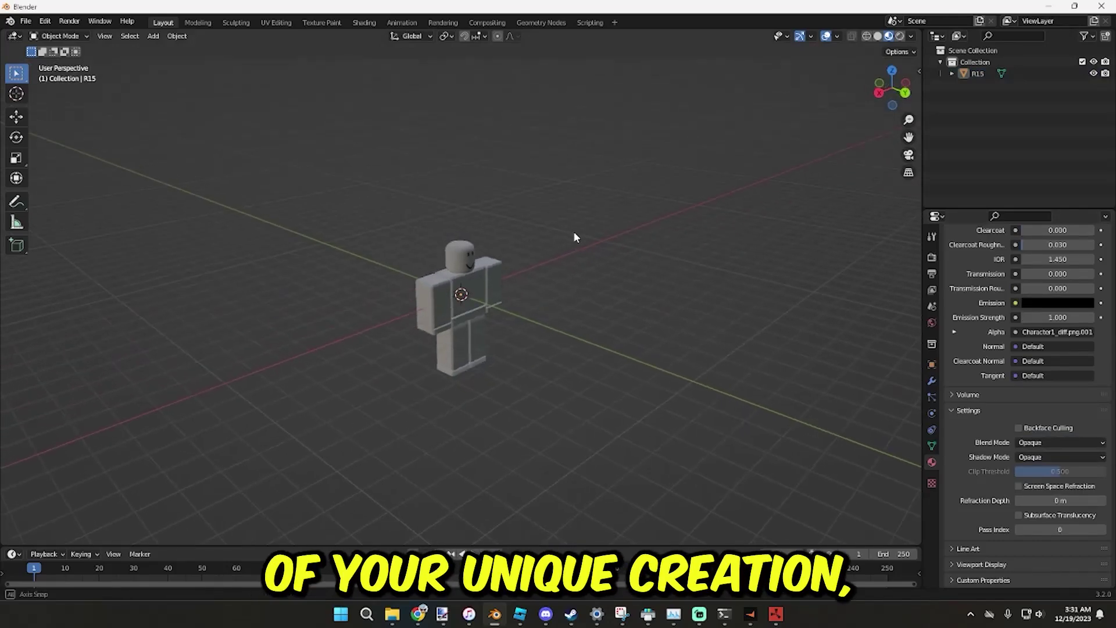
pyautogui.moveTo(574, 236); pyautogui.dragTo(570, 226, button='middle')
pyautogui.scroll(1, 563, 211)
pyautogui.scroll(2, 541, 166)
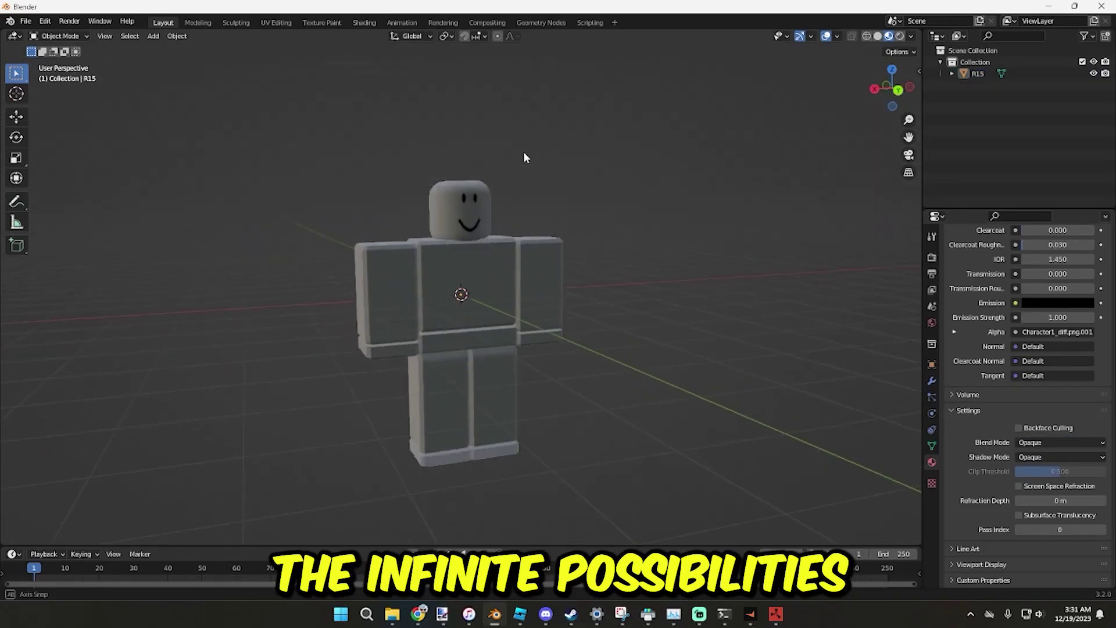
pyautogui.moveTo(461, 165); pyautogui.dragTo(206, 60, button='middle')
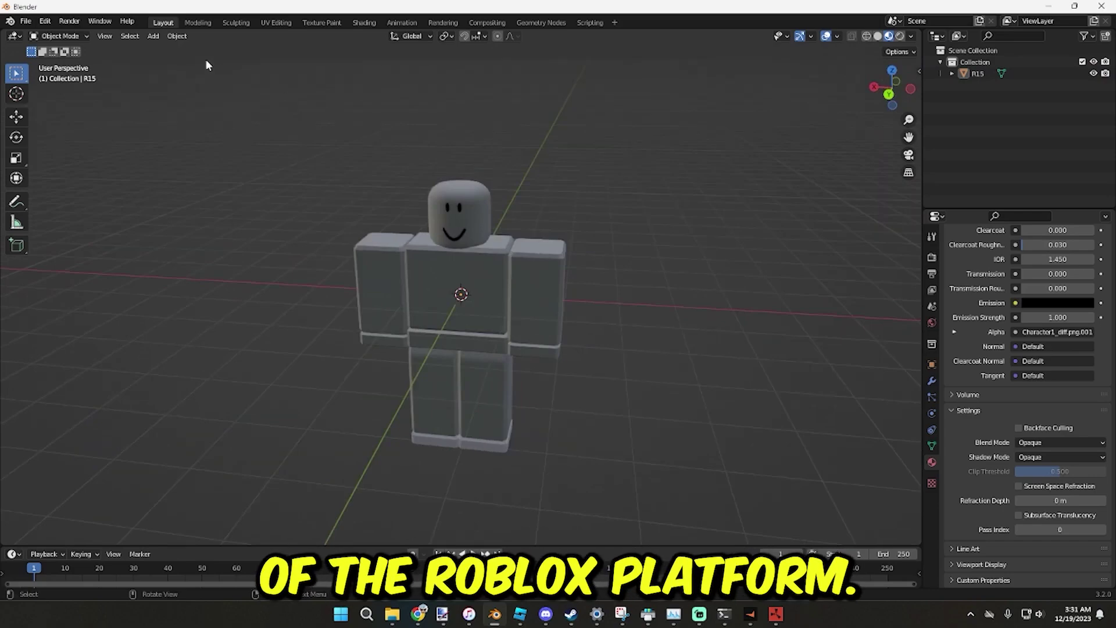
pyautogui.click(153, 35)
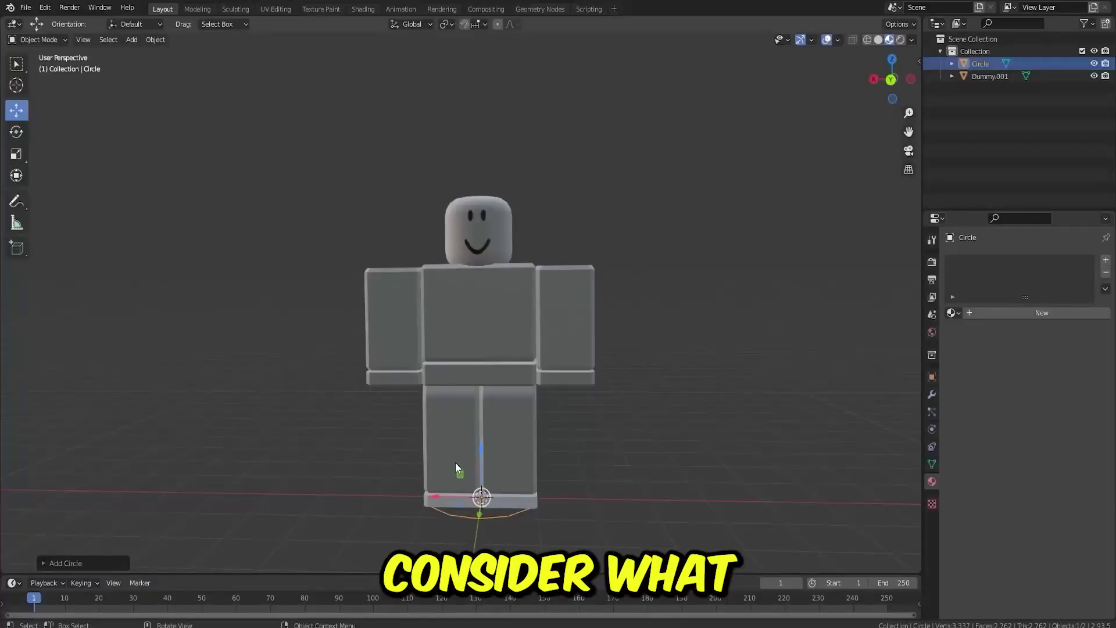
# - Raise the new circle above the dummy's head and scale it to fit around the head
pyautogui.moveTo(503, 261); pyautogui.dragTo(516, 150)
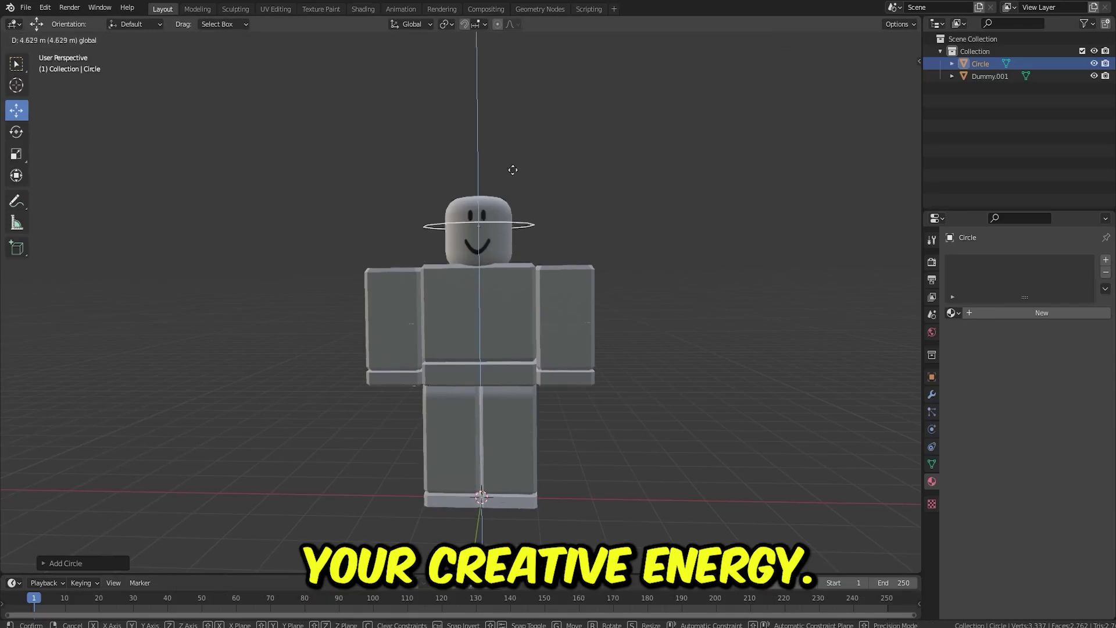
pyautogui.click(516, 155)
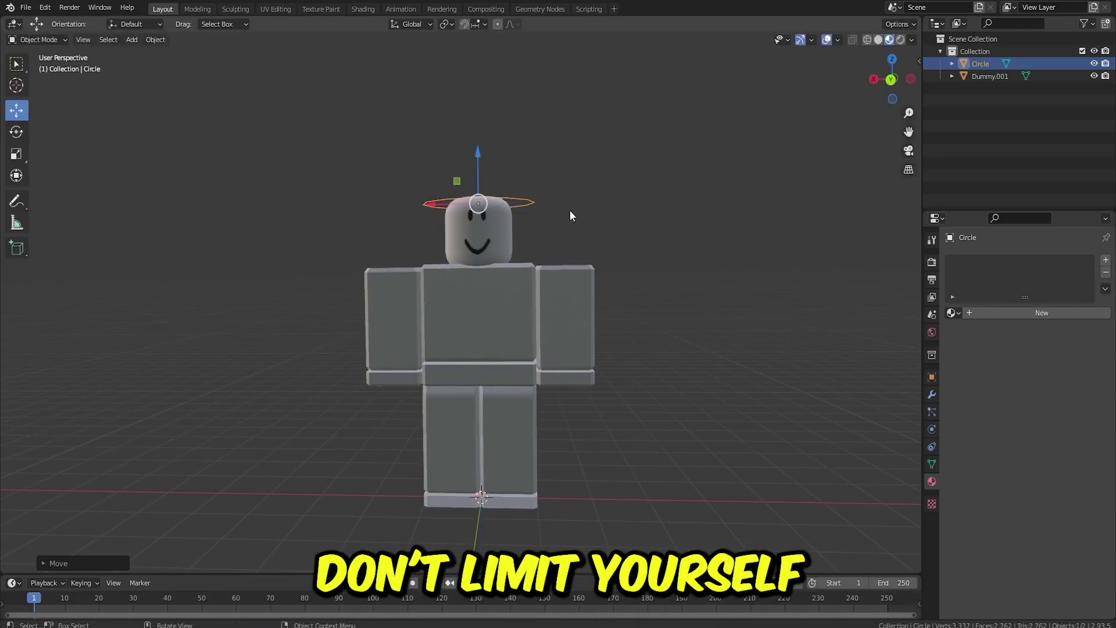
pyautogui.press('s')
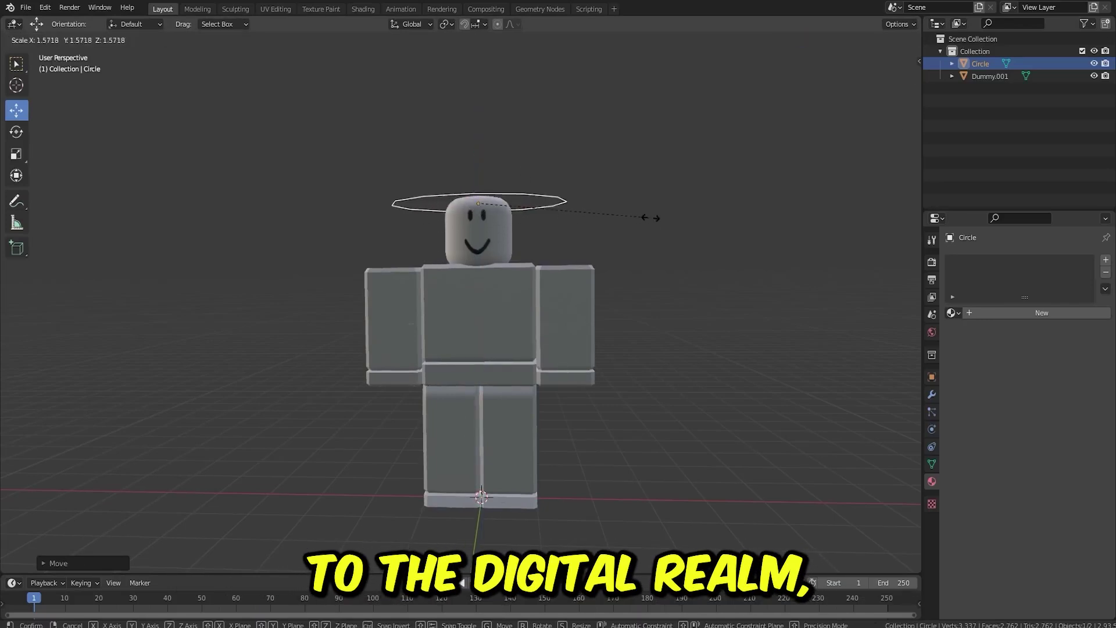
pyautogui.click(619, 219)
pyautogui.moveTo(618, 219); pyautogui.dragTo(633, 265, button='middle')
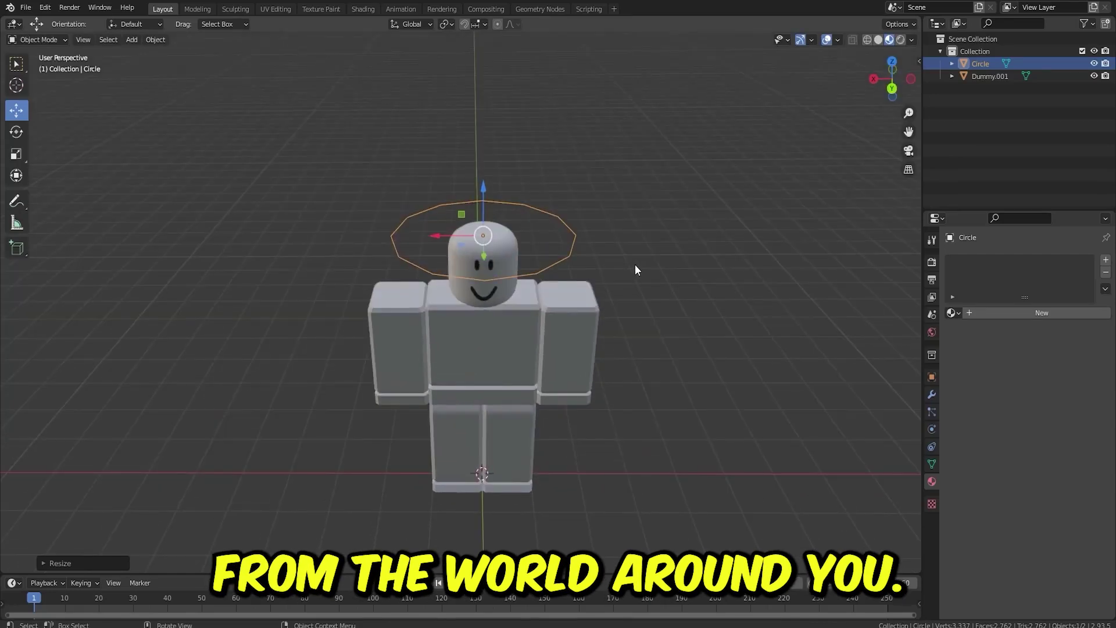
pyautogui.press('s')
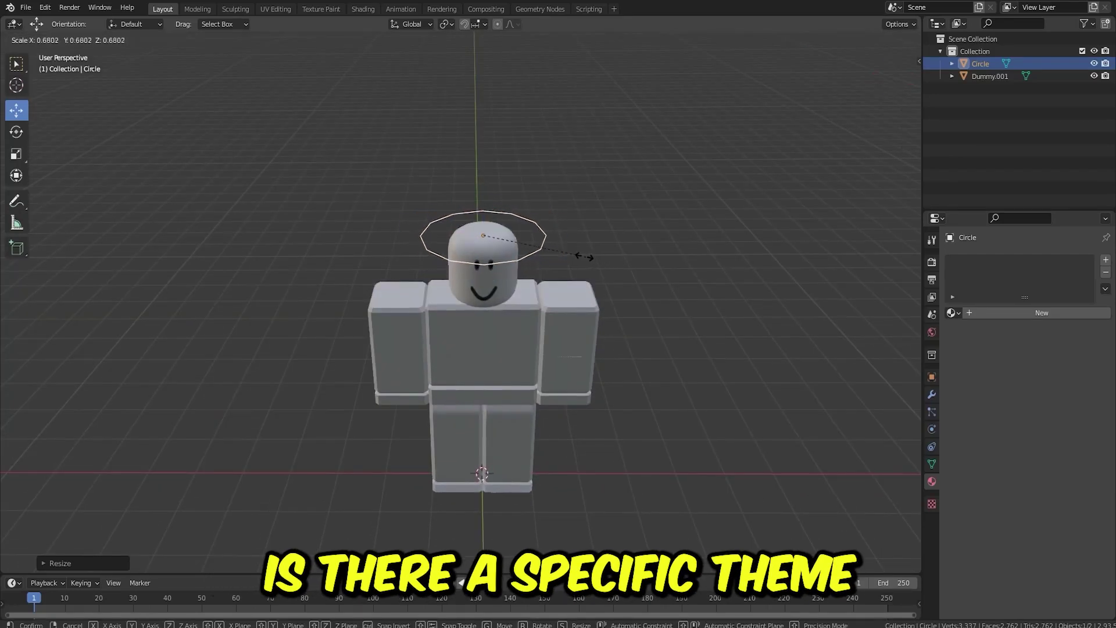
# - Extrude the circle's edges into a flat brim ring, then raise a cylinder along Z over the head
pyautogui.press('Tab')
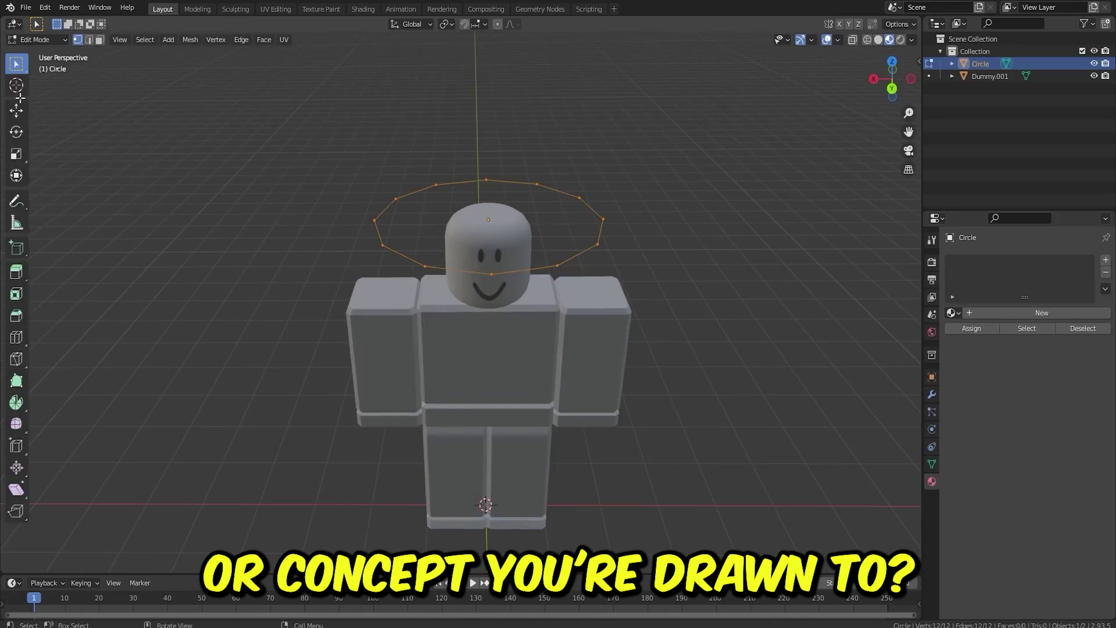
pyautogui.click(88, 40)
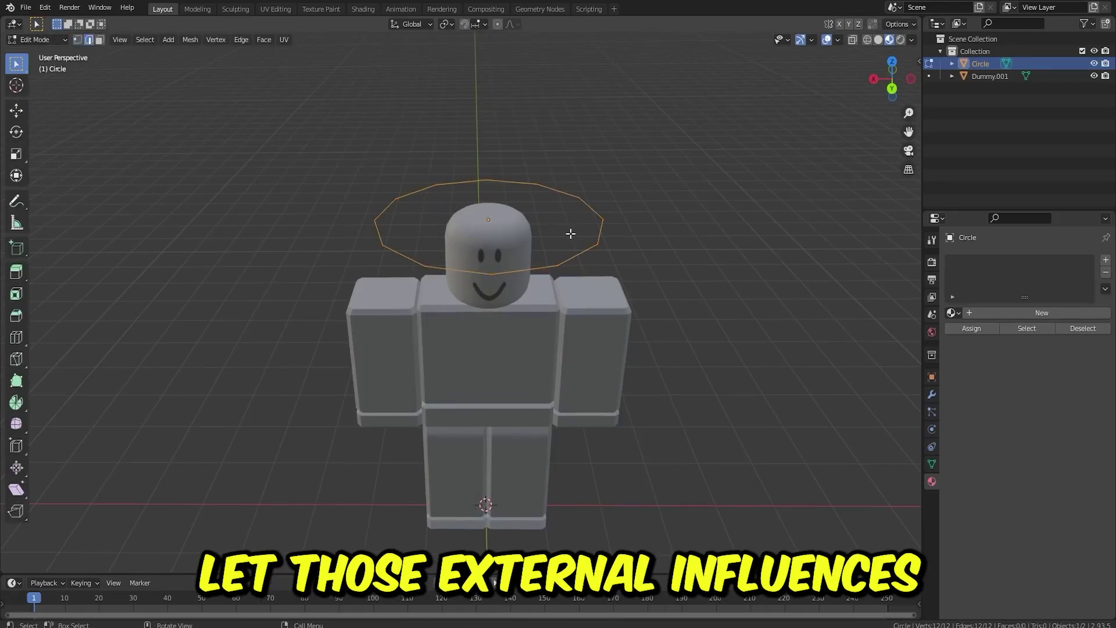
pyautogui.press('e')
pyautogui.press('s')
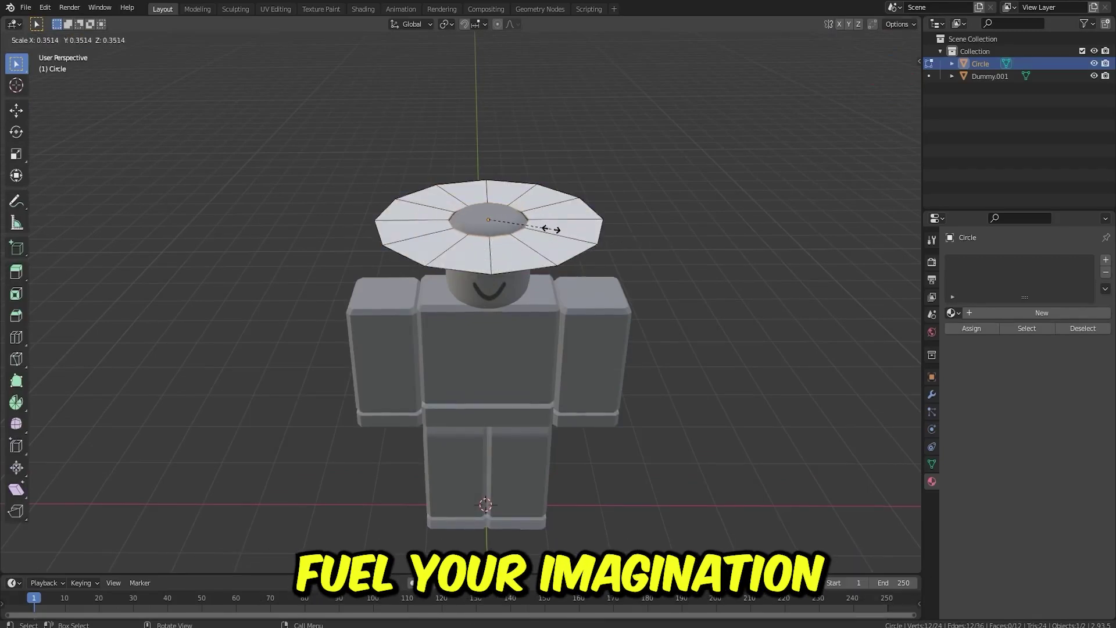
pyautogui.click(542, 229)
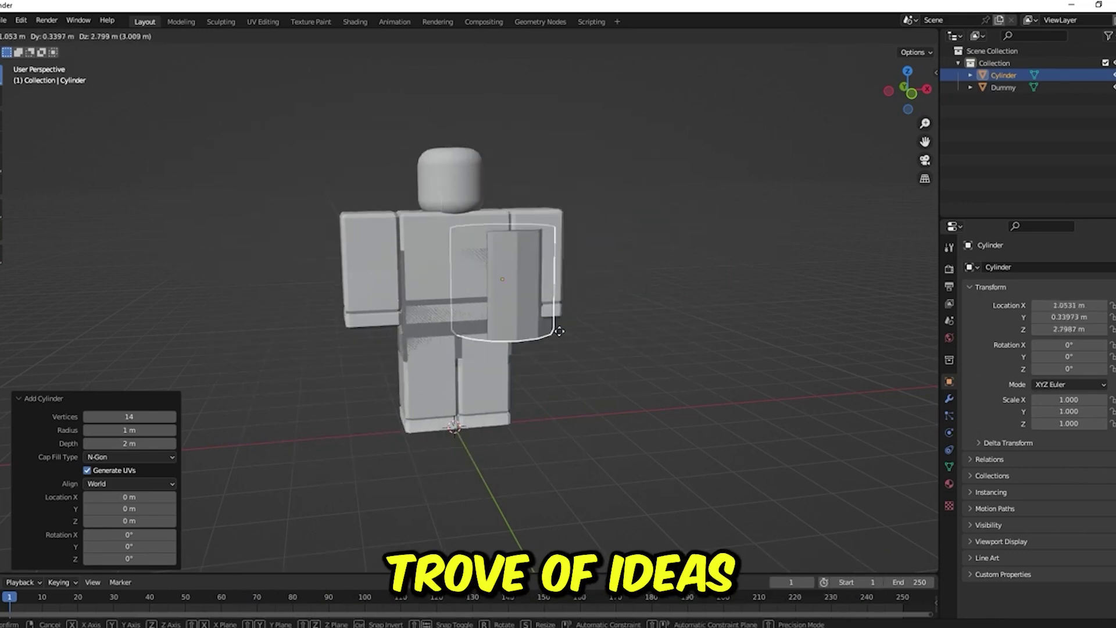
pyautogui.press('z')
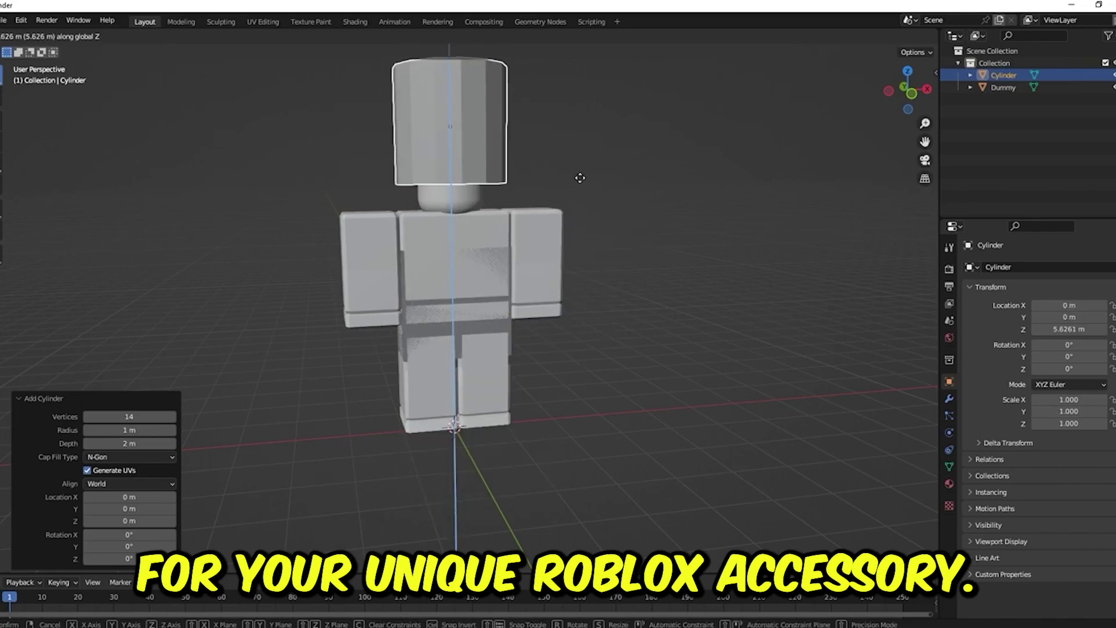
pyautogui.click(579, 213)
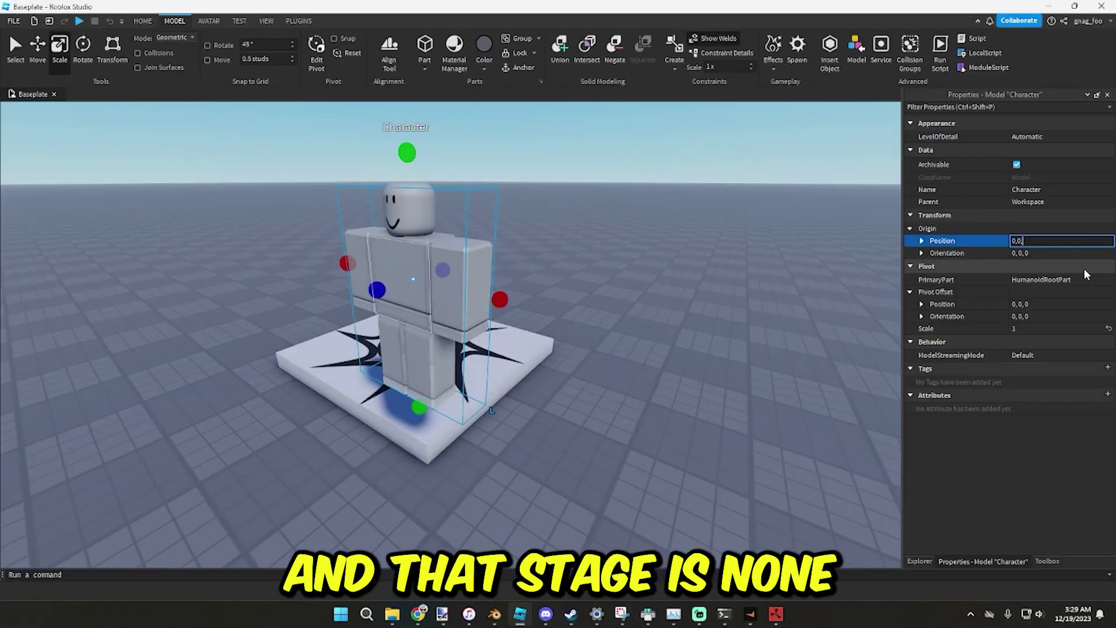
# - Set the Character model's Origin Position to 0, 0, 0 and tilt the camera down
pyautogui.press('Return')
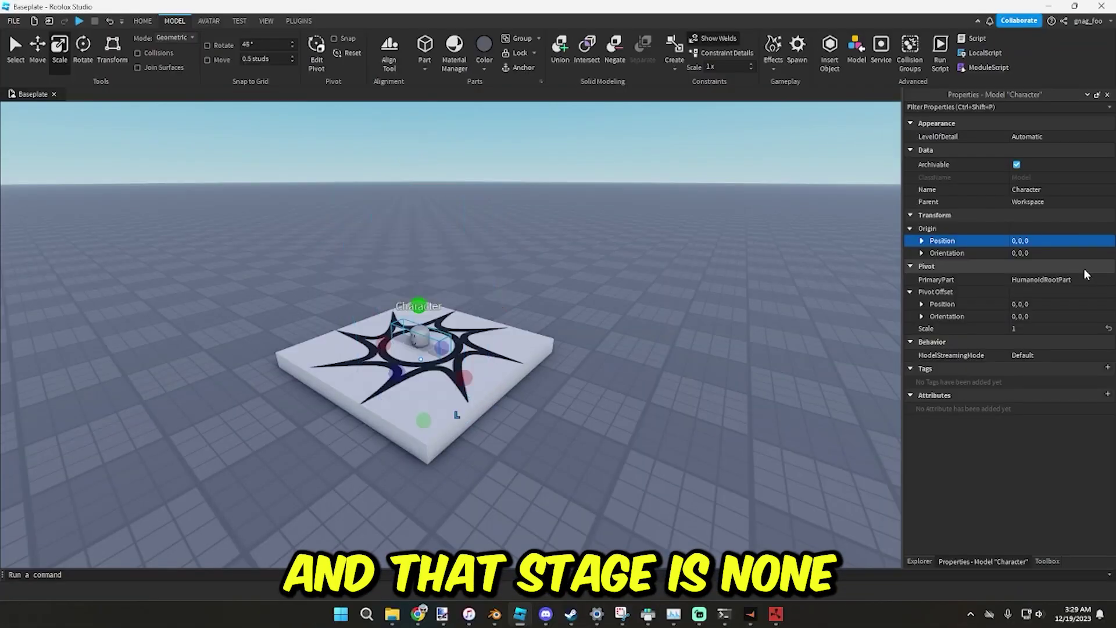
pyautogui.scroll(-3, 500, 320)
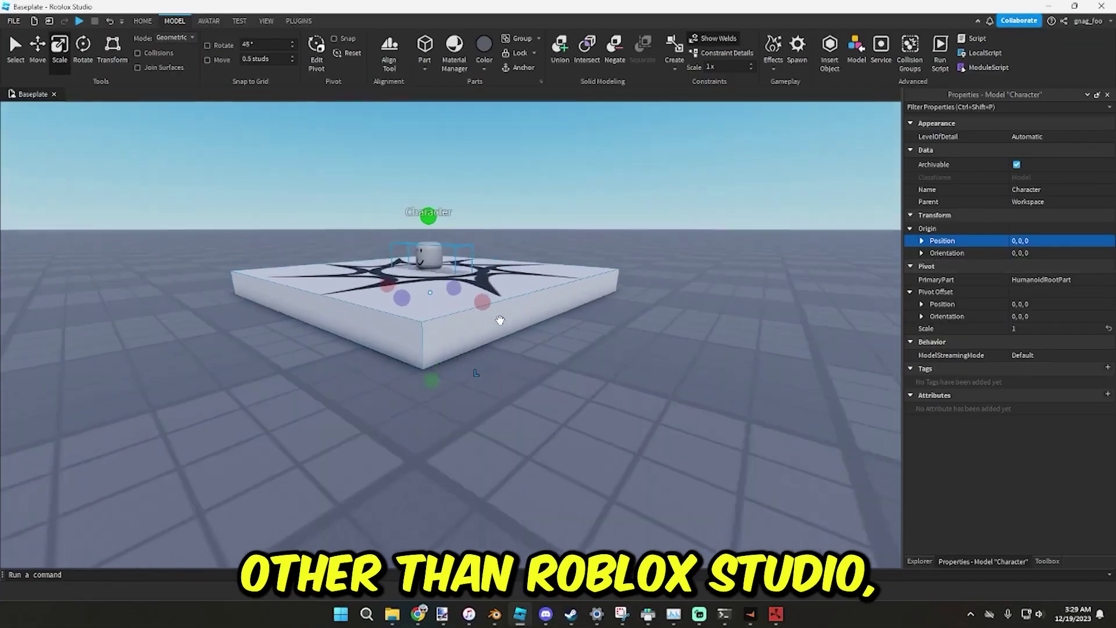
pyautogui.moveTo(500, 319); pyautogui.dragTo(500, 320, button='right')
pyautogui.scroll(3, 500, 319)
pyautogui.scroll(2, 499, 325)
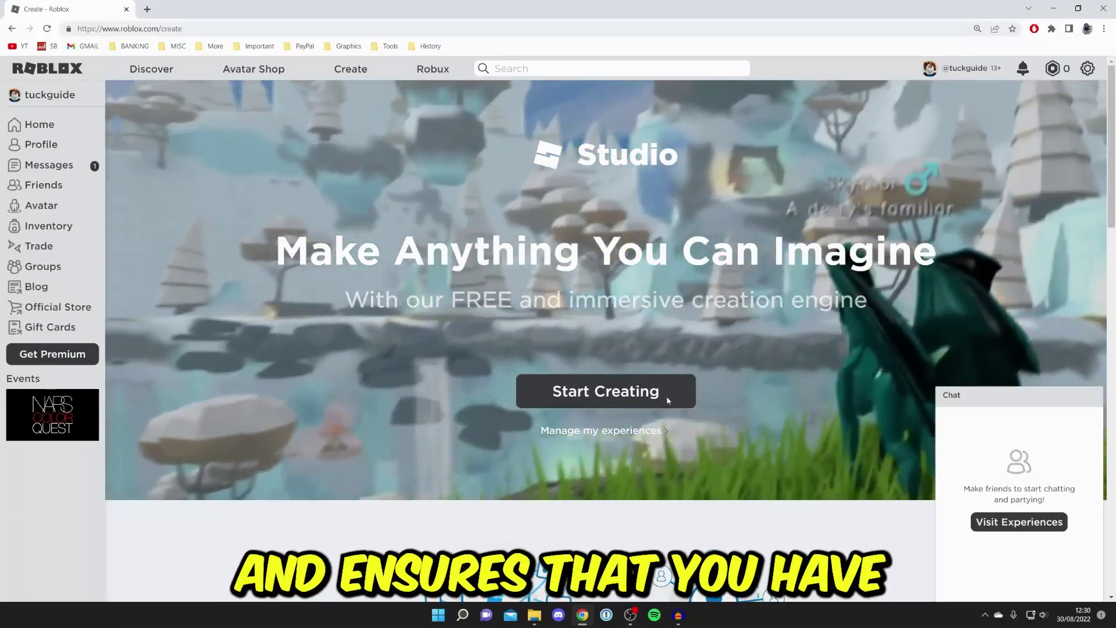
# - Launch Roblox Studio with Start Creating on the roblox.com/create page
pyautogui.click(666, 395)
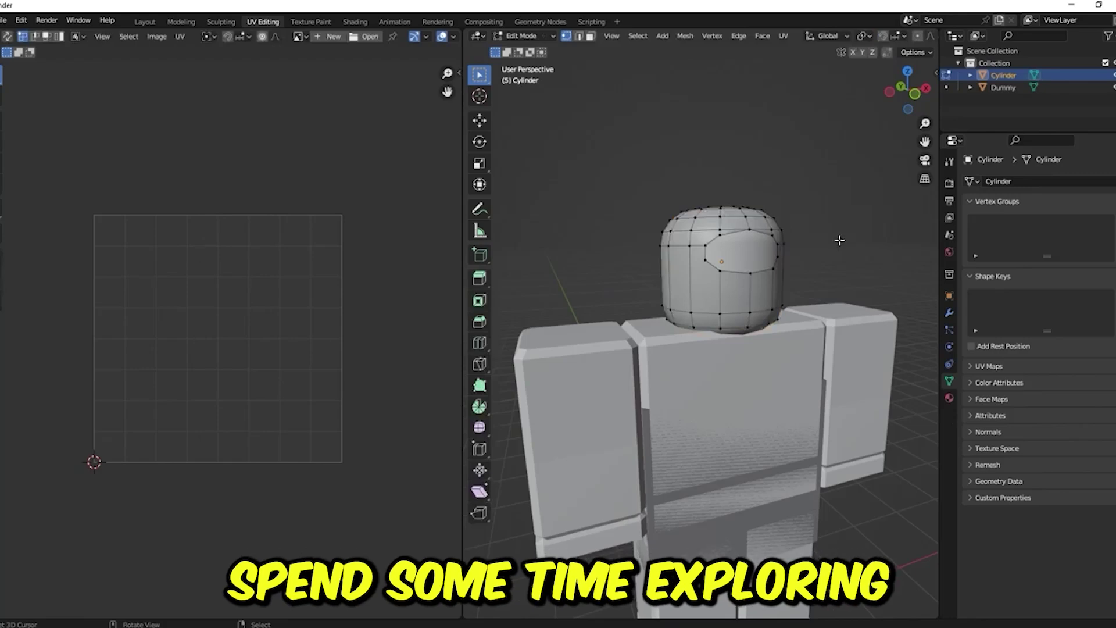
# - Select all head vertices and box-select every UV island over the palette, ending in front view
pyautogui.press('a')
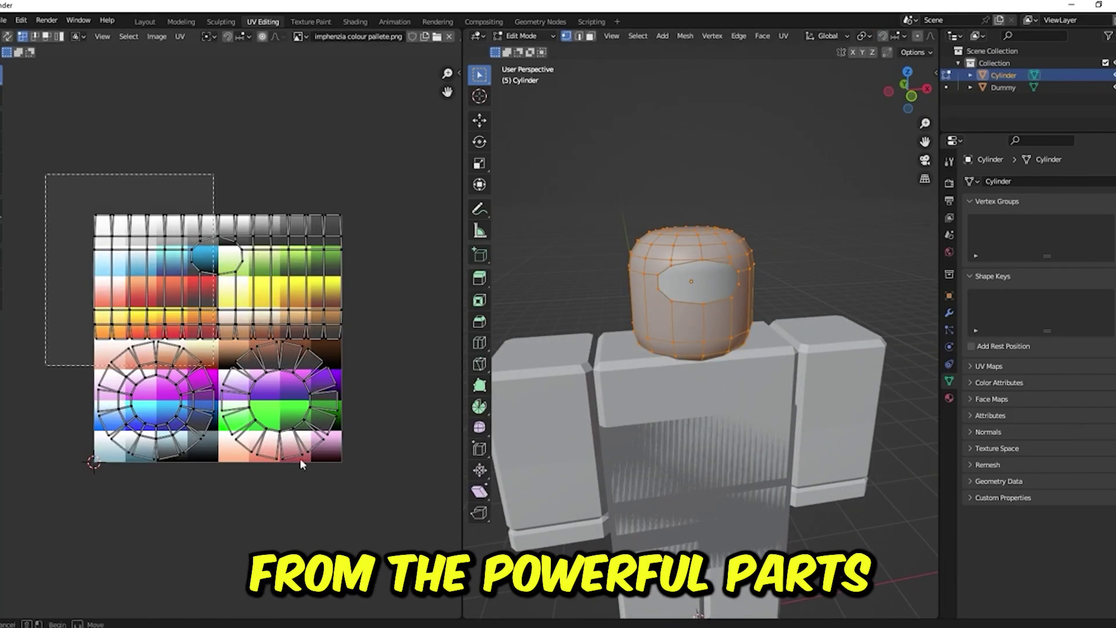
pyautogui.moveTo(300, 458); pyautogui.dragTo(331, 405)
pyautogui.press('Escape')
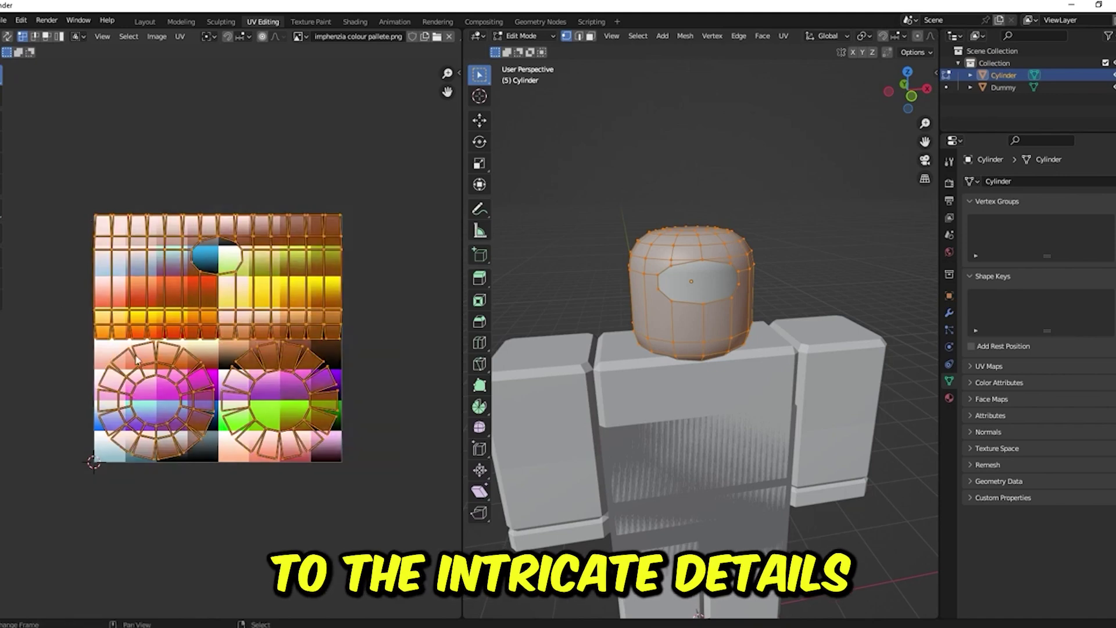
pyautogui.scroll(2, 236, 340)
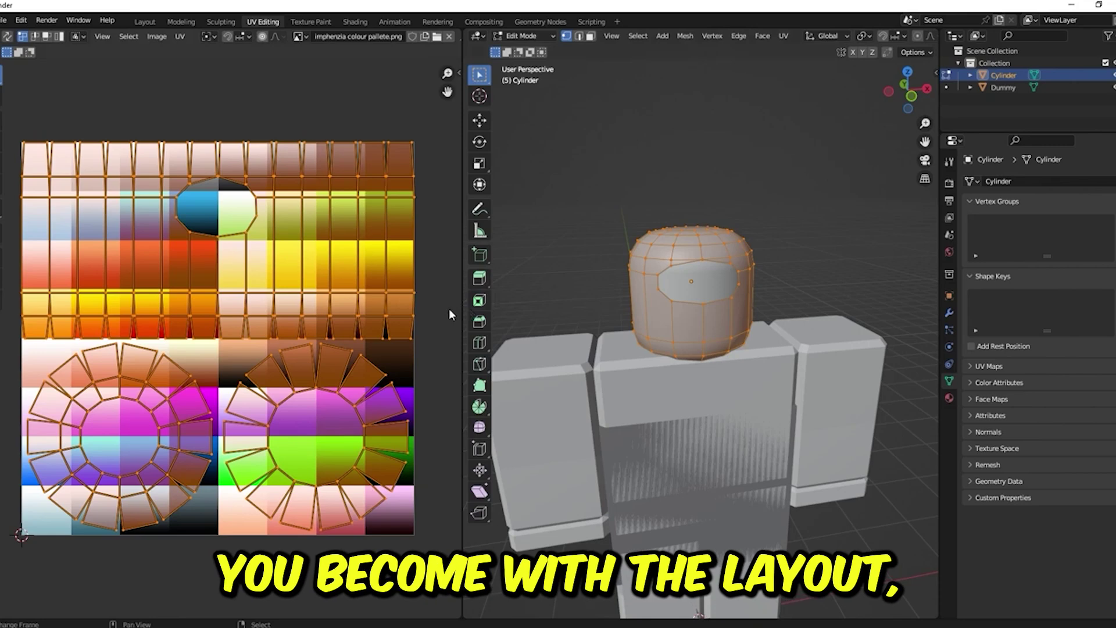
pyautogui.moveTo(656, 274); pyautogui.dragTo(676, 258, button='middle')
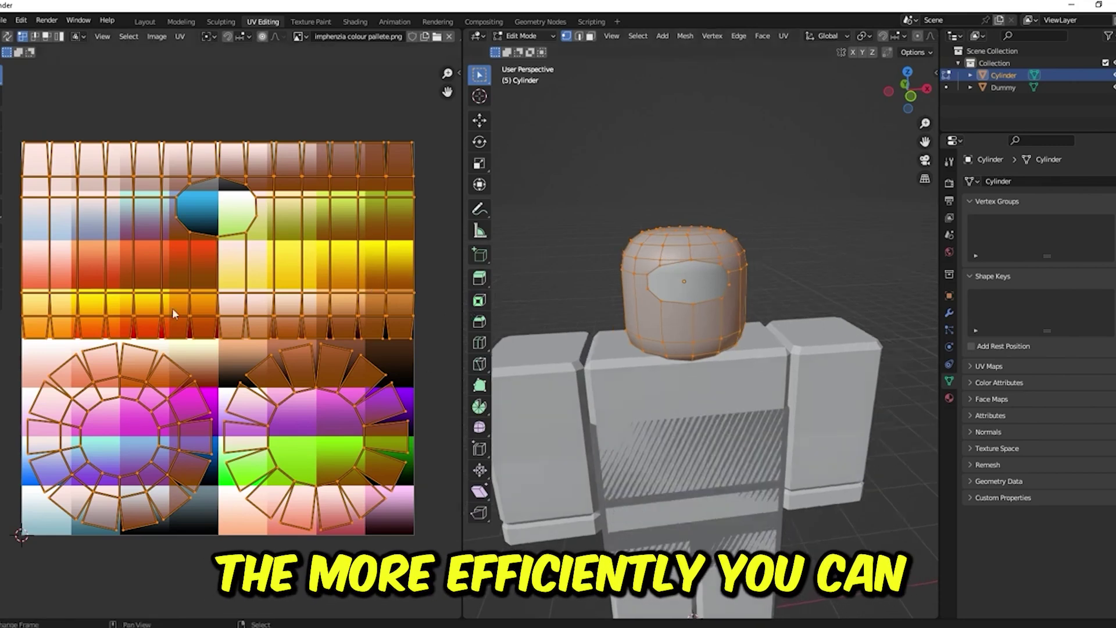
pyautogui.scroll(-3, 689, 321)
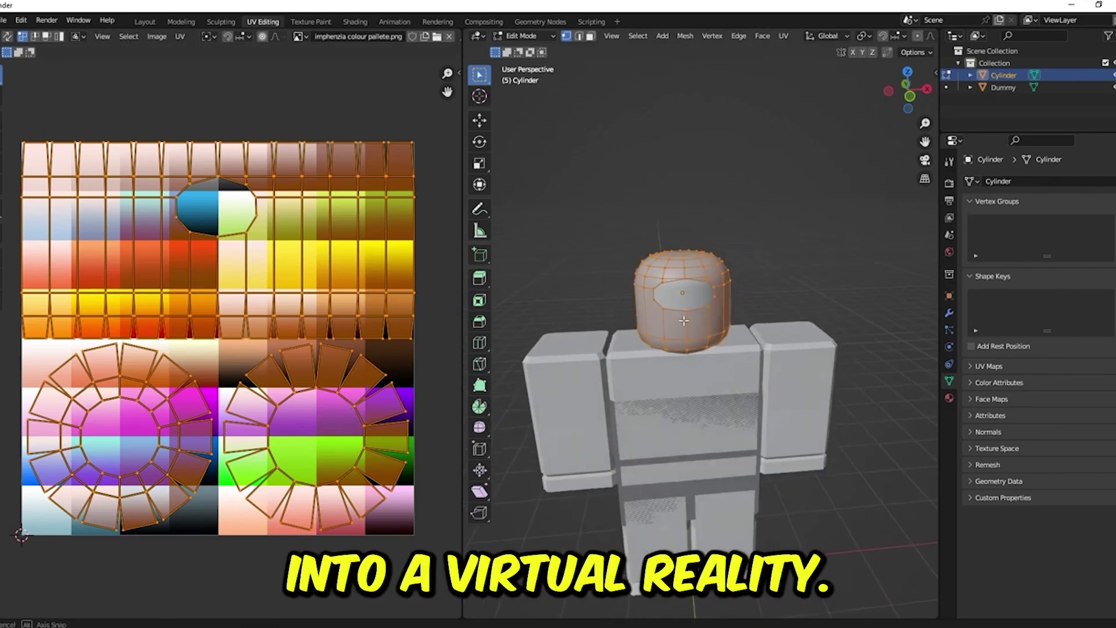
pyautogui.moveTo(677, 319); pyautogui.dragTo(667, 309, button='middle')
pyautogui.press('KP_1')
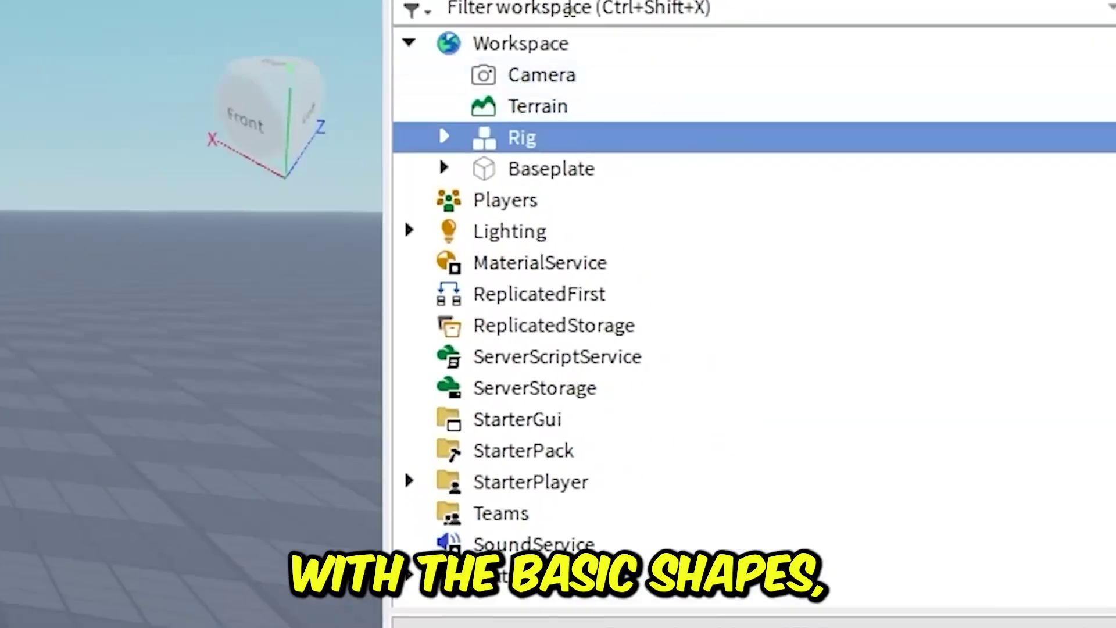
pyautogui.moveTo(522, 137)
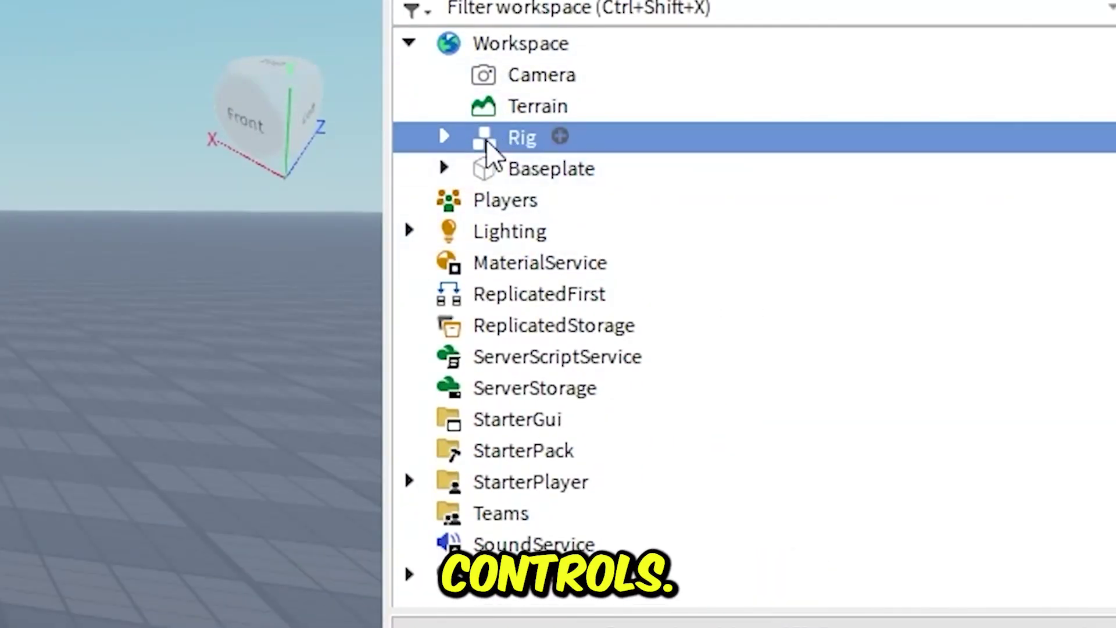
# - Use File > Publish to Roblox As to create a new game named 'Hat Place'
pyautogui.rightClick(513, 146)
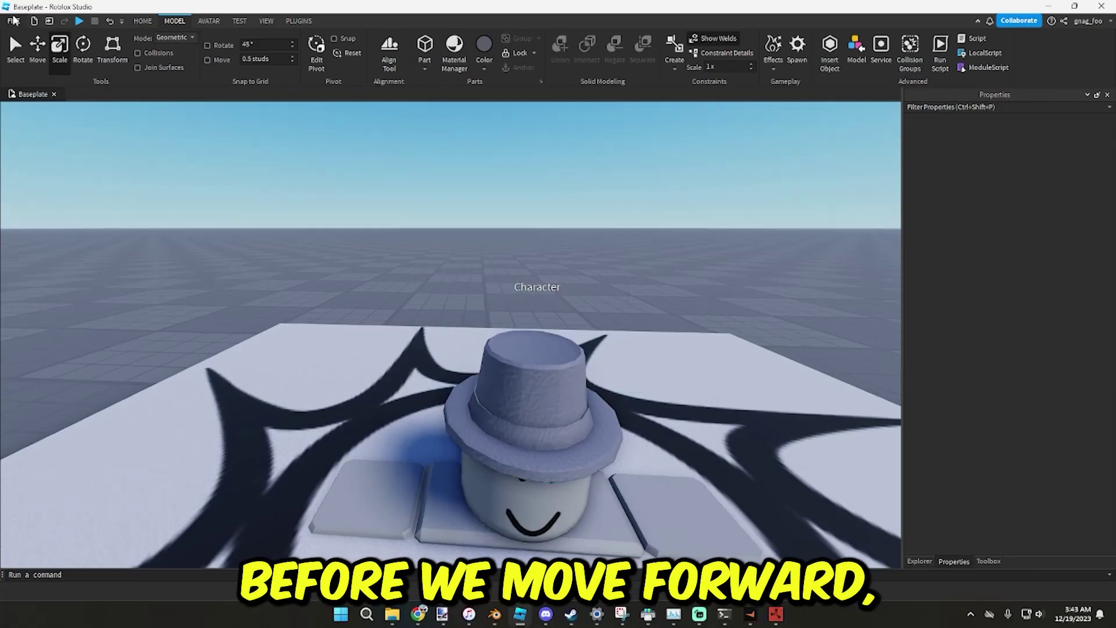
pyautogui.click(14, 20)
pyautogui.click(68, 156)
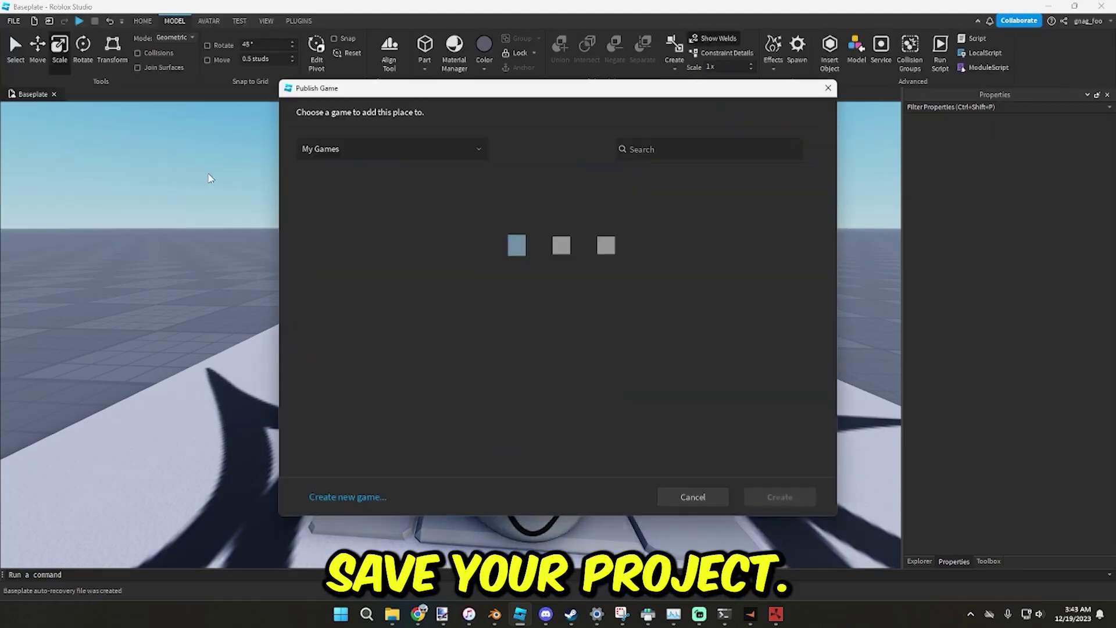
pyautogui.click(433, 146)
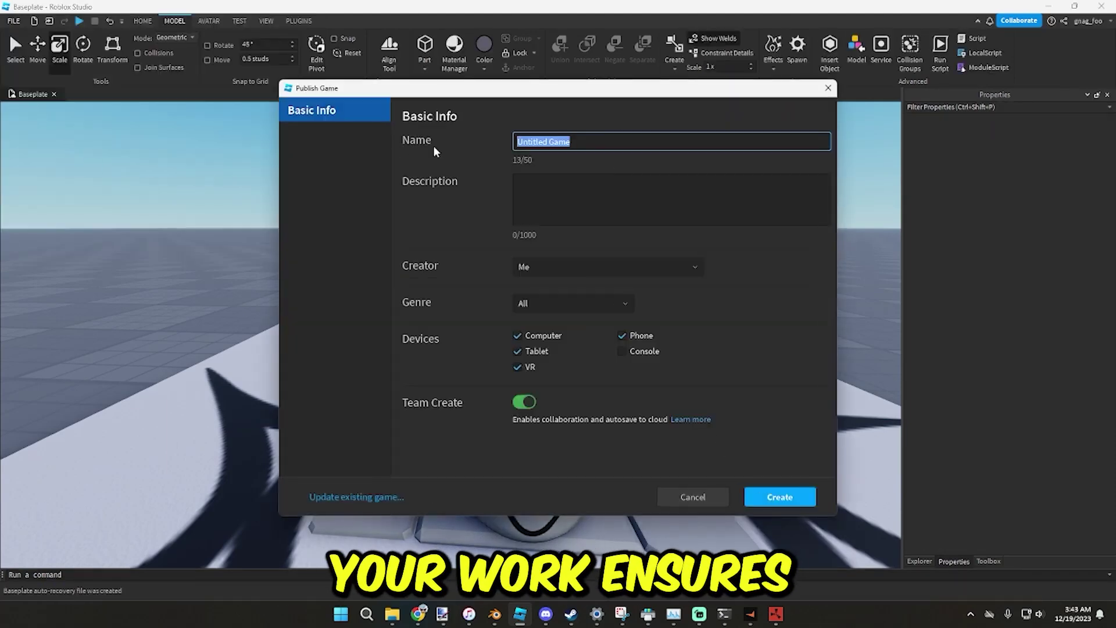
pyautogui.write('Hat Place')
pyautogui.click(434, 146)
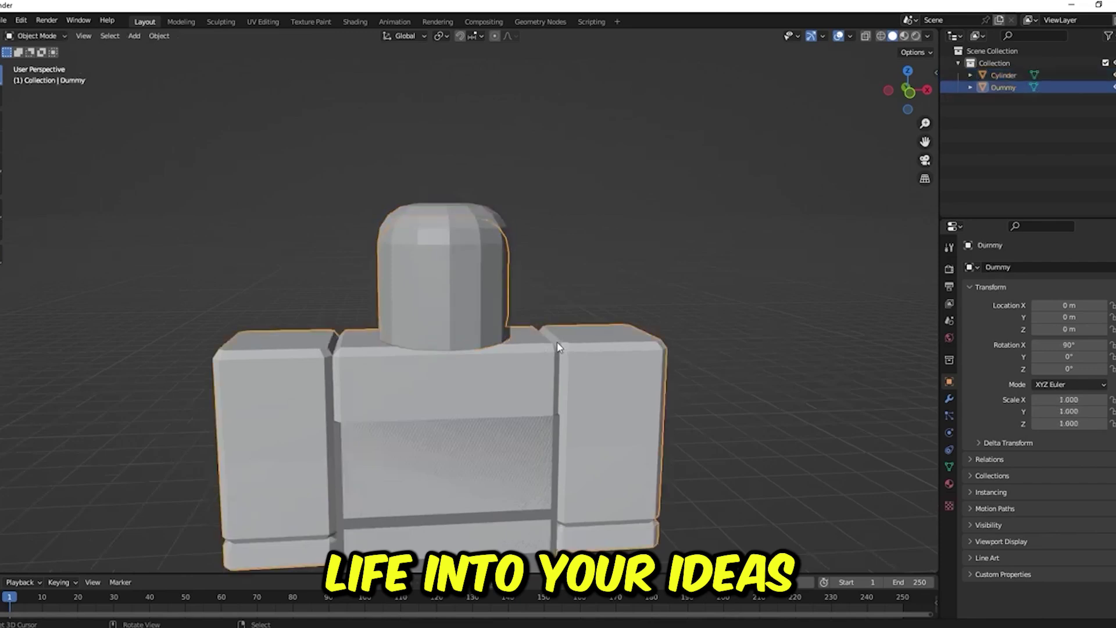
# - Toggle Edit Mode on the Dummy and back, then enter Edit Mode on the head cylinder
pyautogui.press('Tab')
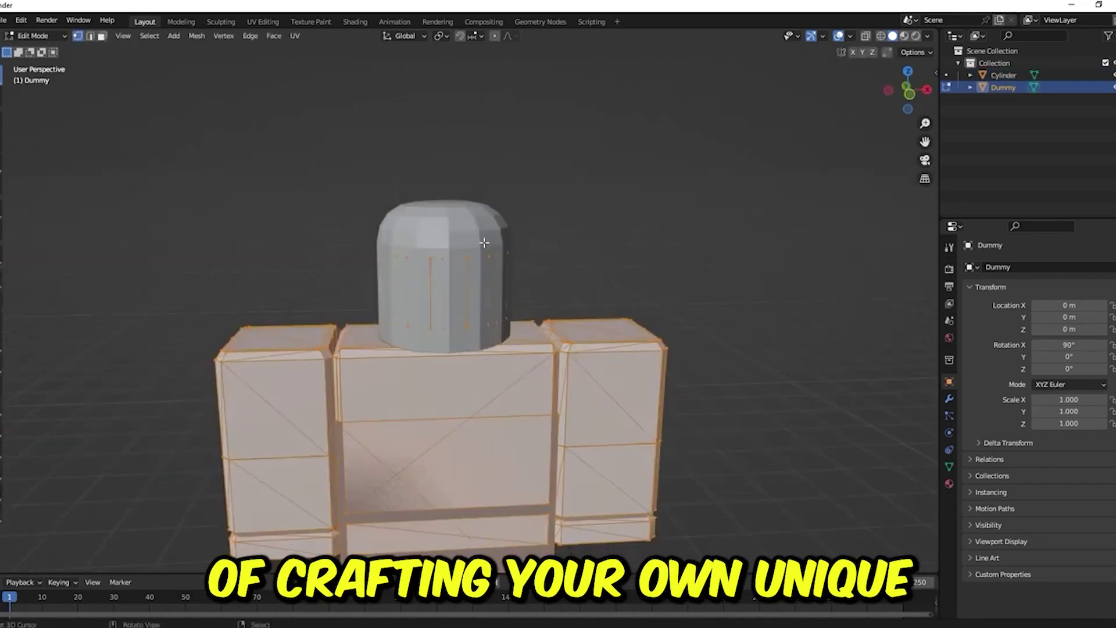
pyautogui.press('Tab')
pyautogui.click(459, 220)
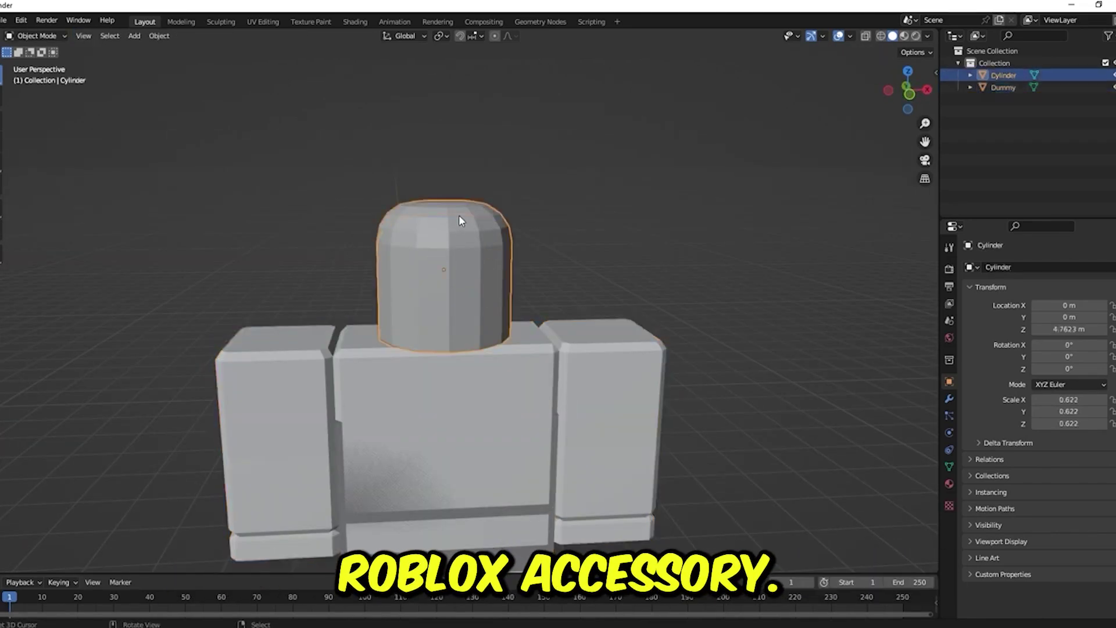
pyautogui.press('Tab')
# - Undo a trial move of the cylinder's top vertices, then re-enter Edit Mode in front view
pyautogui.moveTo(299, 143); pyautogui.dragTo(635, 267)
pyautogui.press('g')
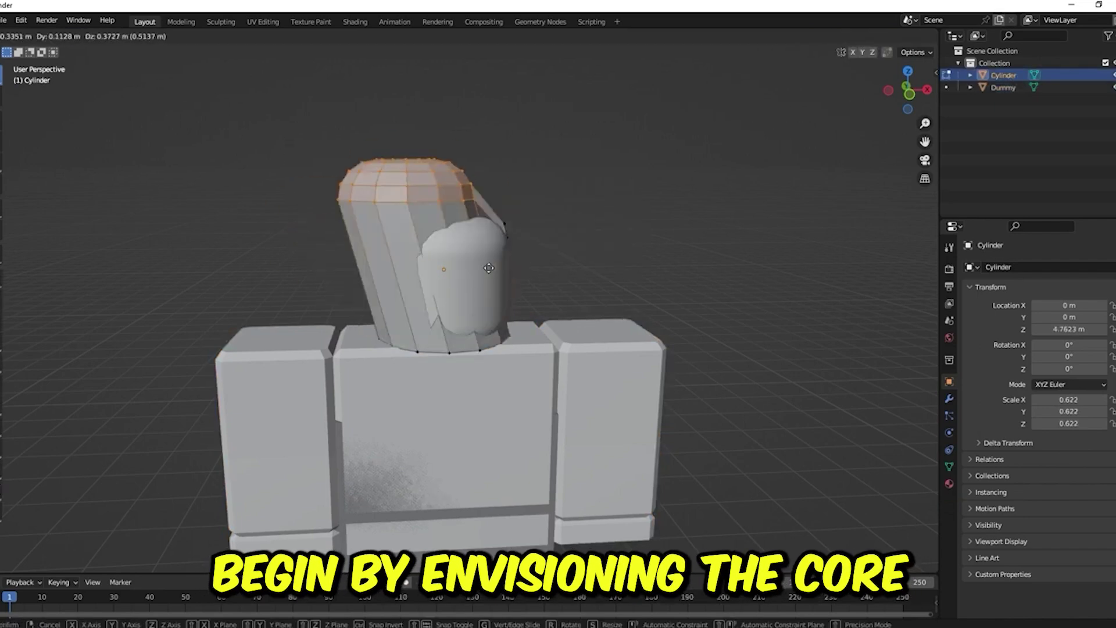
pyautogui.click(532, 327)
pyautogui.hotkey('ctrl', 'z')
pyautogui.hotkey('ctrl', 'z')
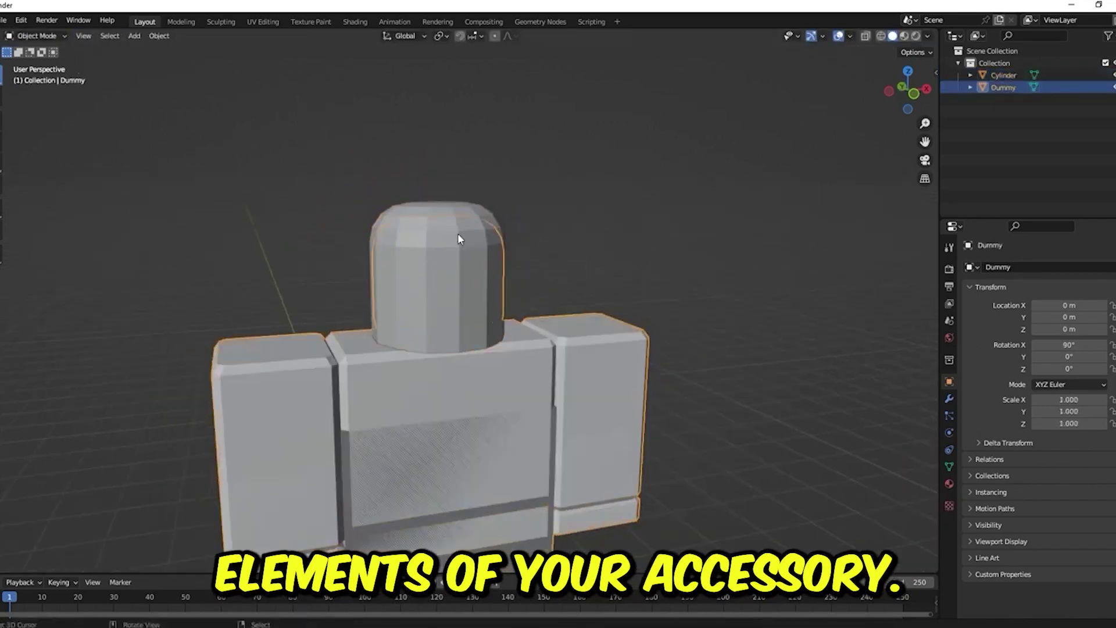
pyautogui.click(458, 233)
pyautogui.press('Tab')
pyautogui.press('KP_1')
pyautogui.scroll(2, 523, 249)
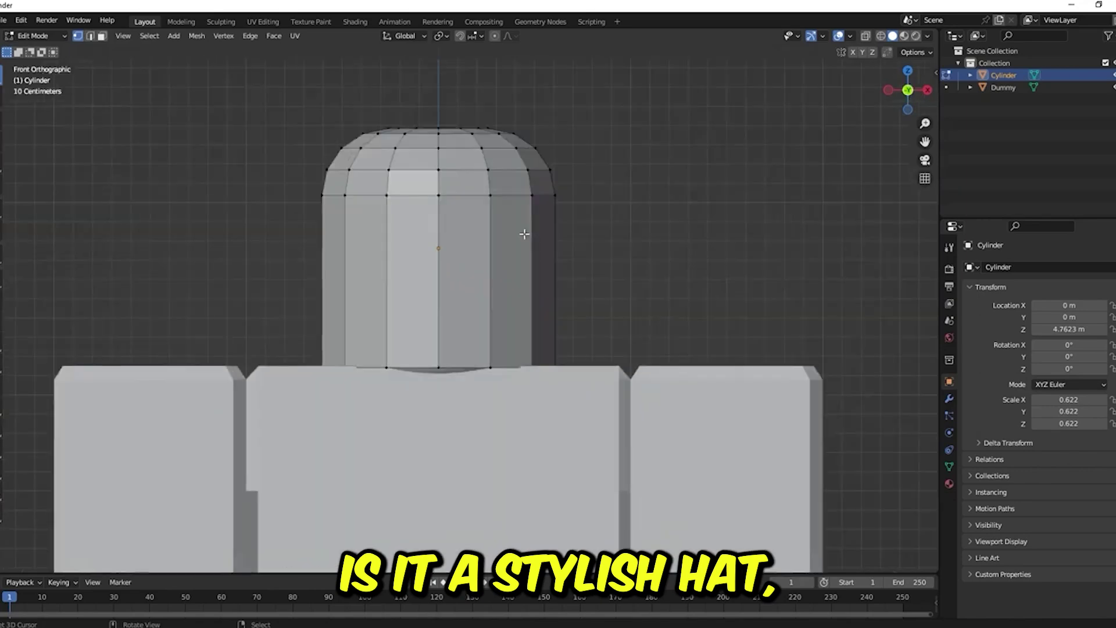
# - In wireframe view, move the cylinder's top ring of vertices vertically along Z
pyautogui.hotkey('shift', 'z')
pyautogui.hotkey('shift', 'z')
pyautogui.click(882, 36)
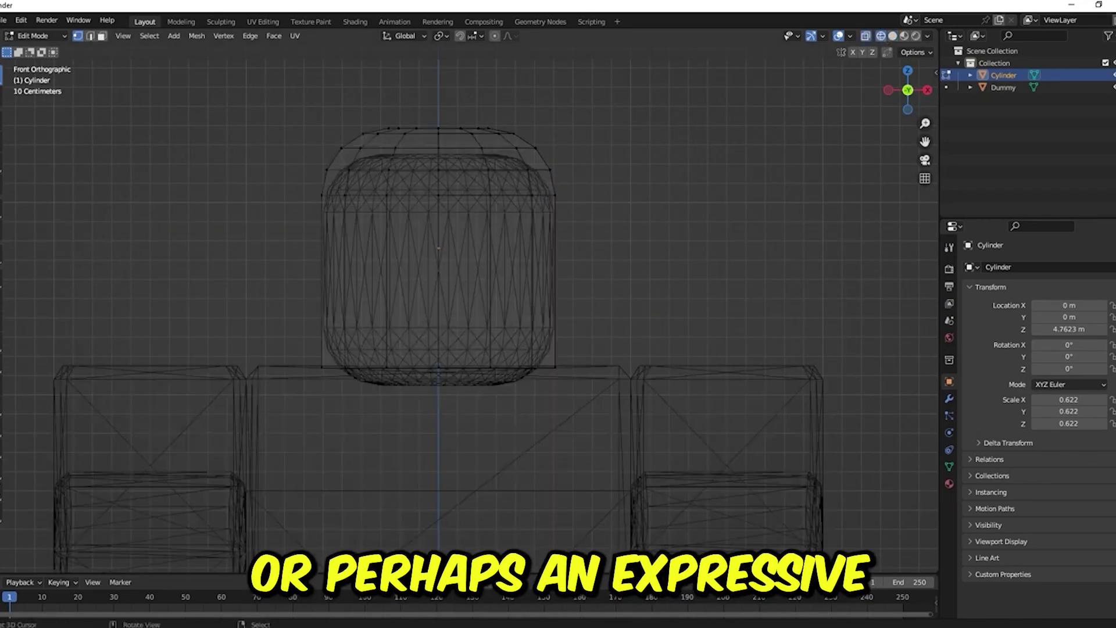
pyautogui.moveTo(259, 80); pyautogui.dragTo(568, 177)
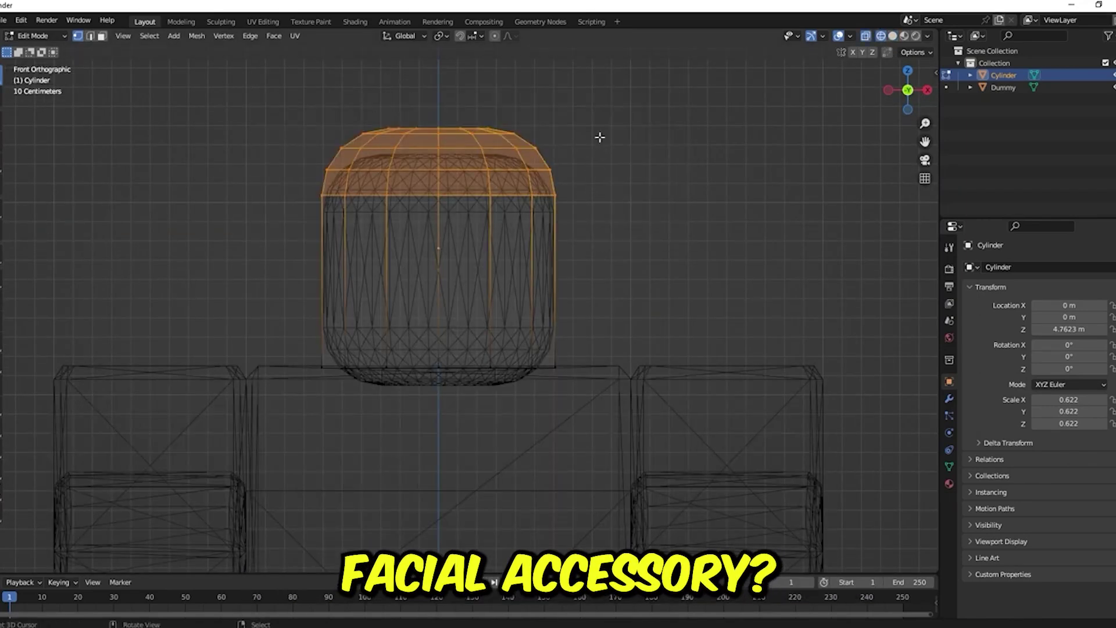
pyautogui.press('g')
pyautogui.press('z')
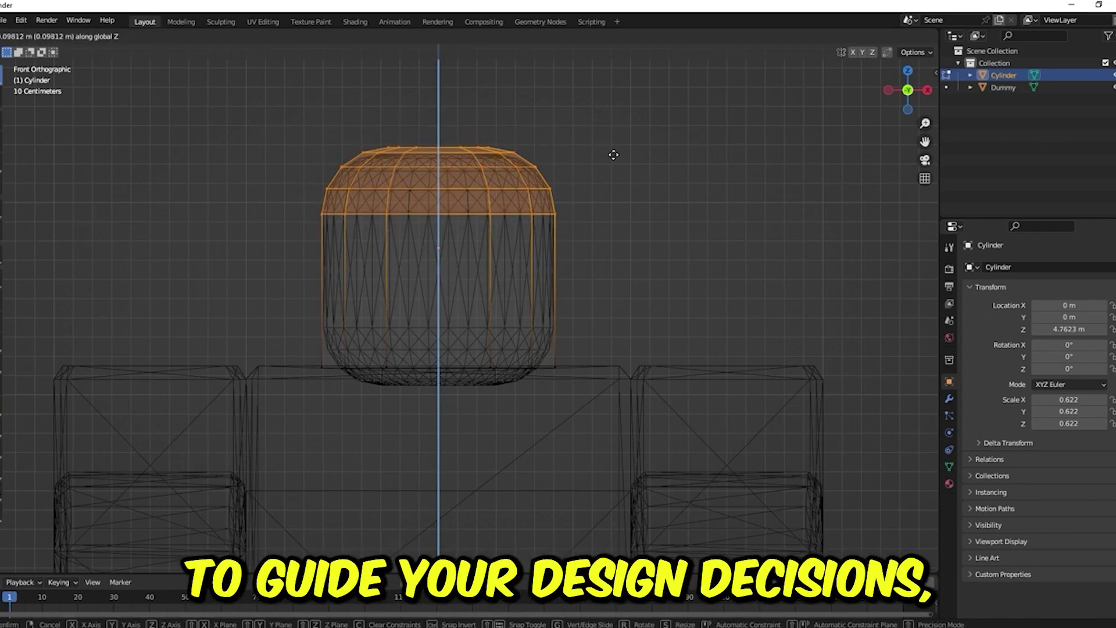
pyautogui.click(583, 157)
pyautogui.hotkey('shift', 'z')
pyautogui.moveTo(583, 157); pyautogui.dragTo(539, 181, button='middle')
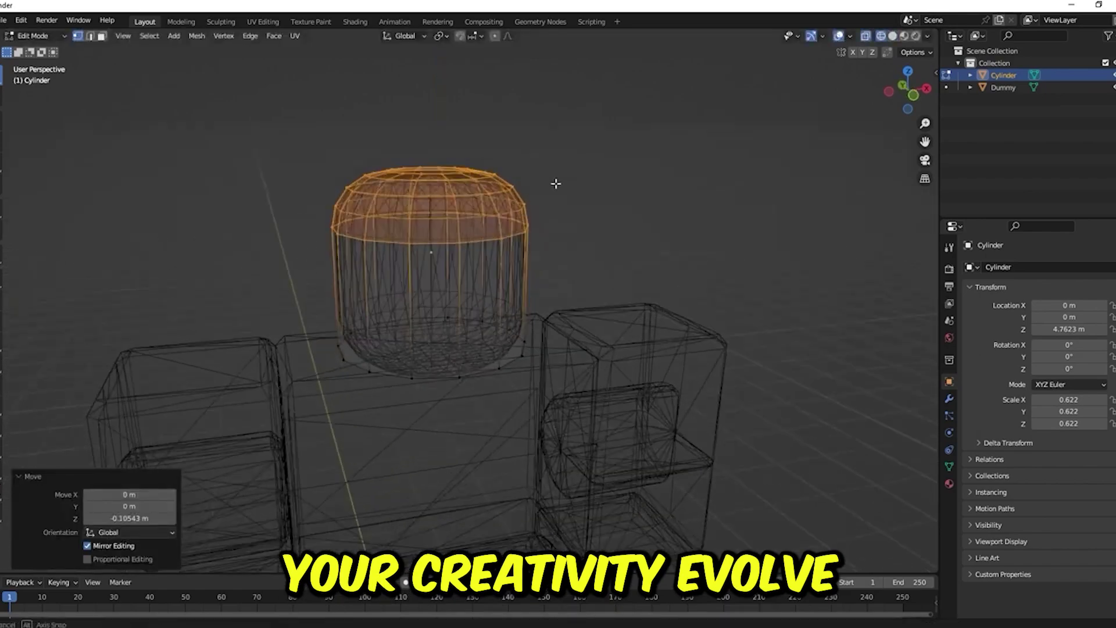
# - Lower the cylinder's bottom ring of vertices along Z onto the shoulders
pyautogui.hotkey('alt', 'a')
pyautogui.moveTo(555, 182); pyautogui.dragTo(549, 162, button='middle')
pyautogui.hotkey('shift', 'z')
pyautogui.hotkey('shift', 'z')
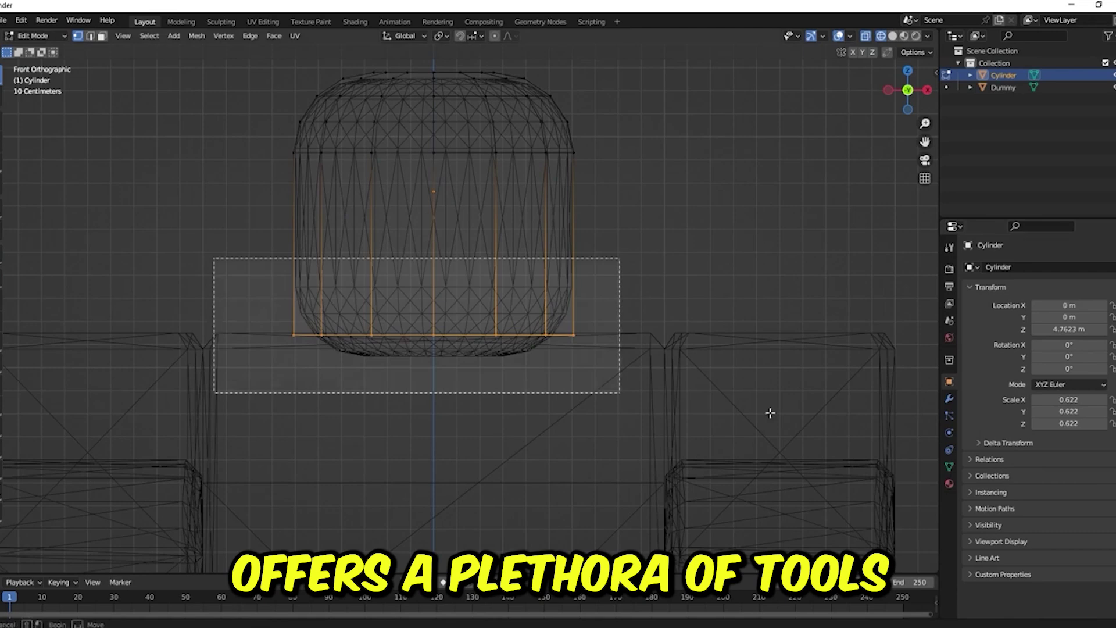
pyautogui.moveTo(211, 256); pyautogui.dragTo(622, 396)
pyautogui.press('g')
pyautogui.press('z')
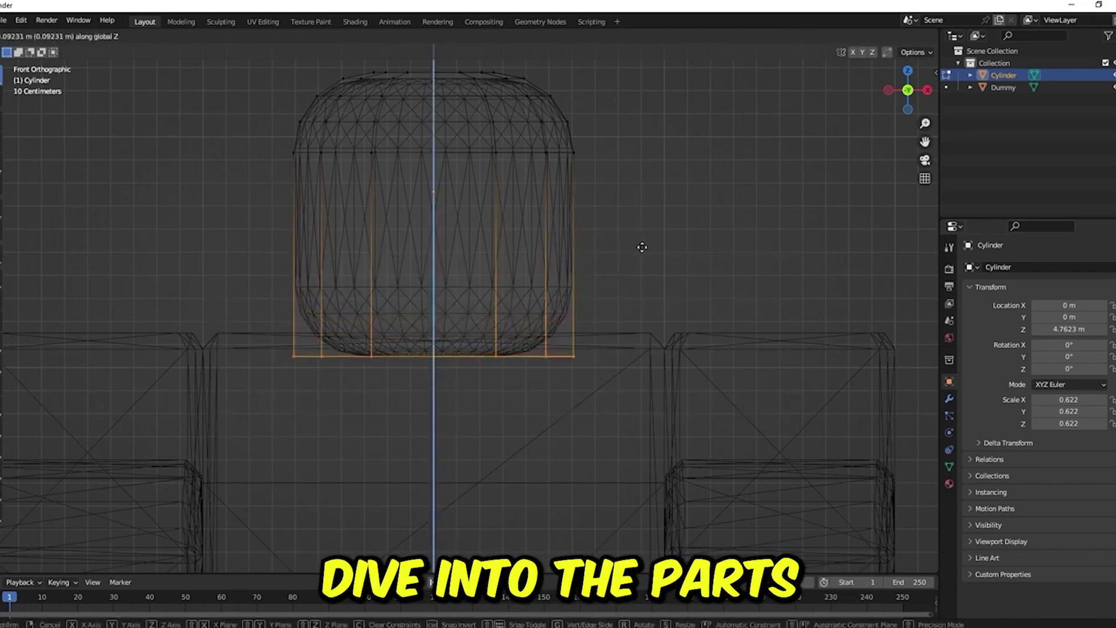
pyautogui.click(643, 244)
pyautogui.press('g')
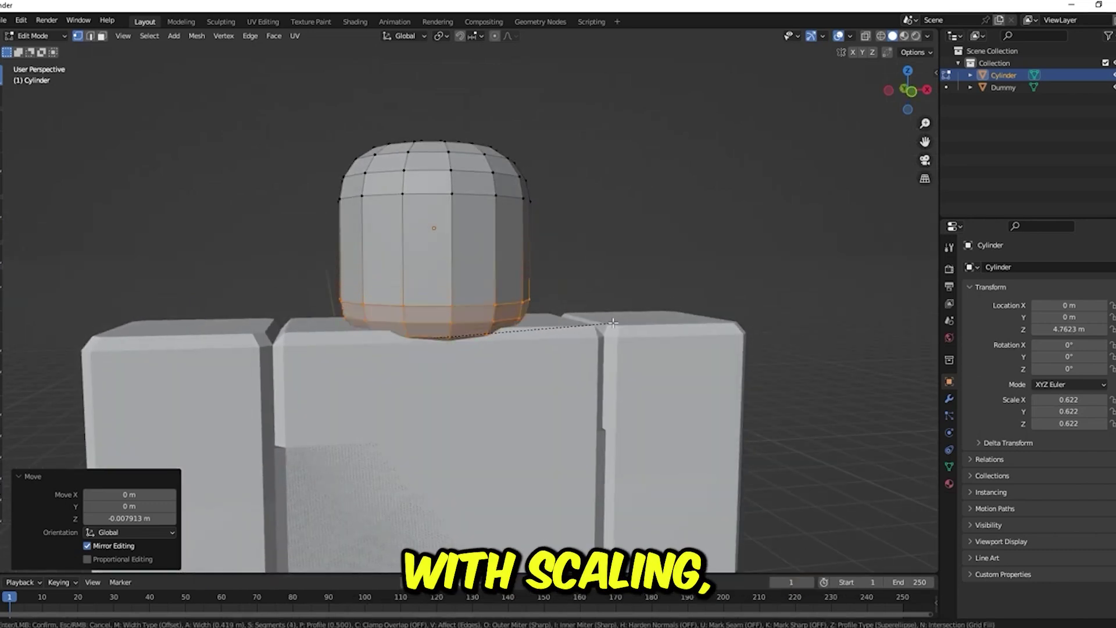
pyautogui.scroll(-1, 613, 307)
pyautogui.scroll(1, 612, 307)
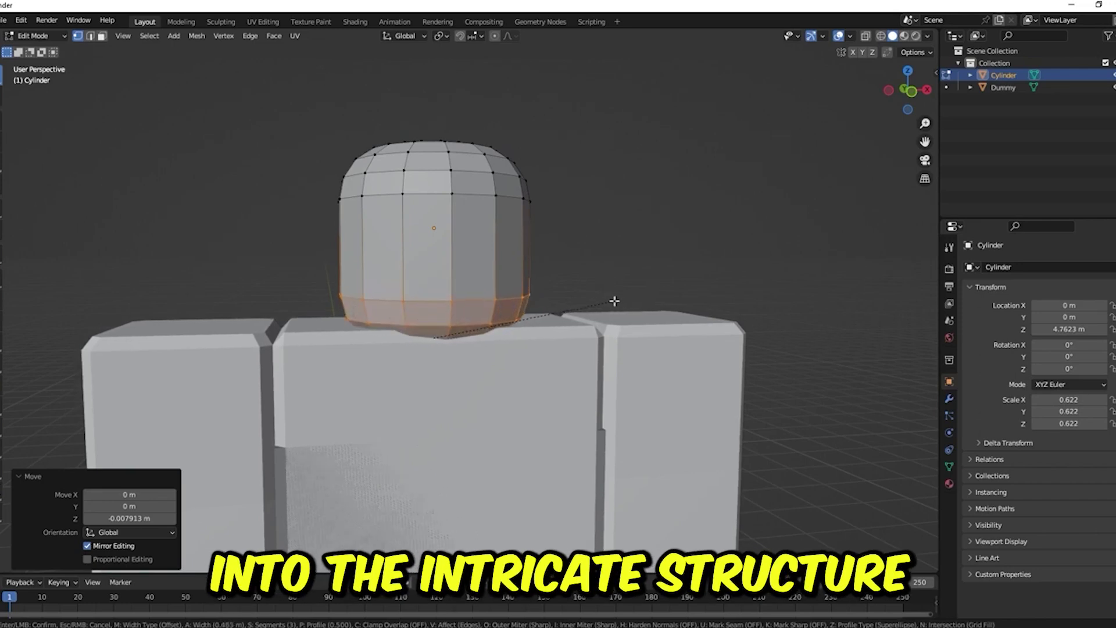
# - Finish the rounded bevel on the head cylinder's bottom edge and orbit to the front
pyautogui.press('Tab')
pyautogui.moveTo(687, 295); pyautogui.dragTo(490, 313, button='middle')
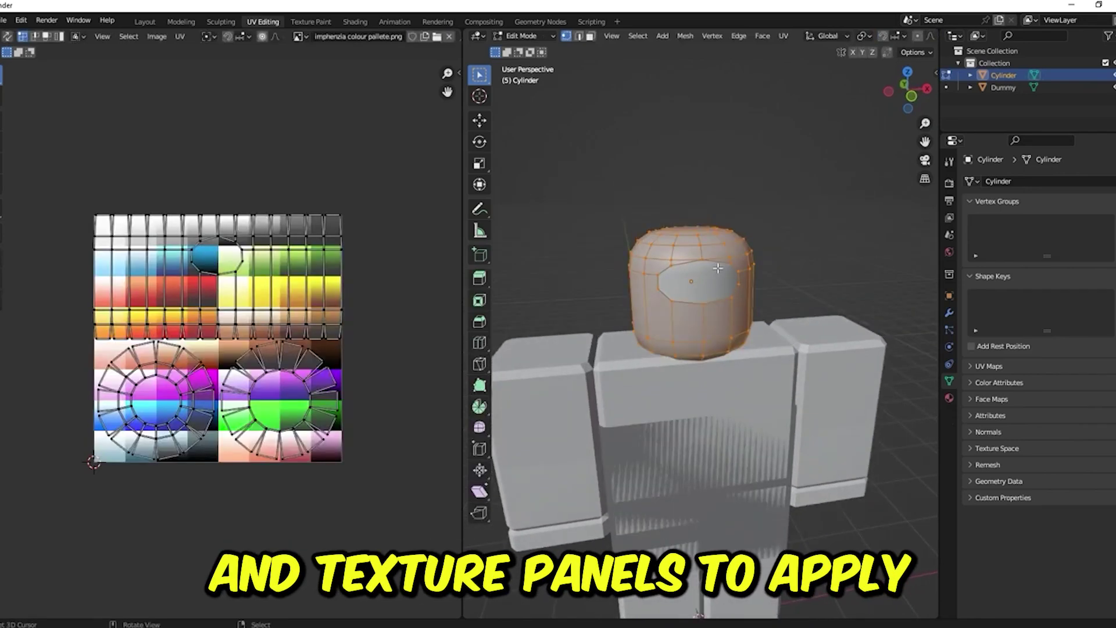
# - Box-select the head's UV islands over the colour palette, then orbit the 3D view to the front
pyautogui.moveTo(47, 173); pyautogui.dragTo(397, 502)
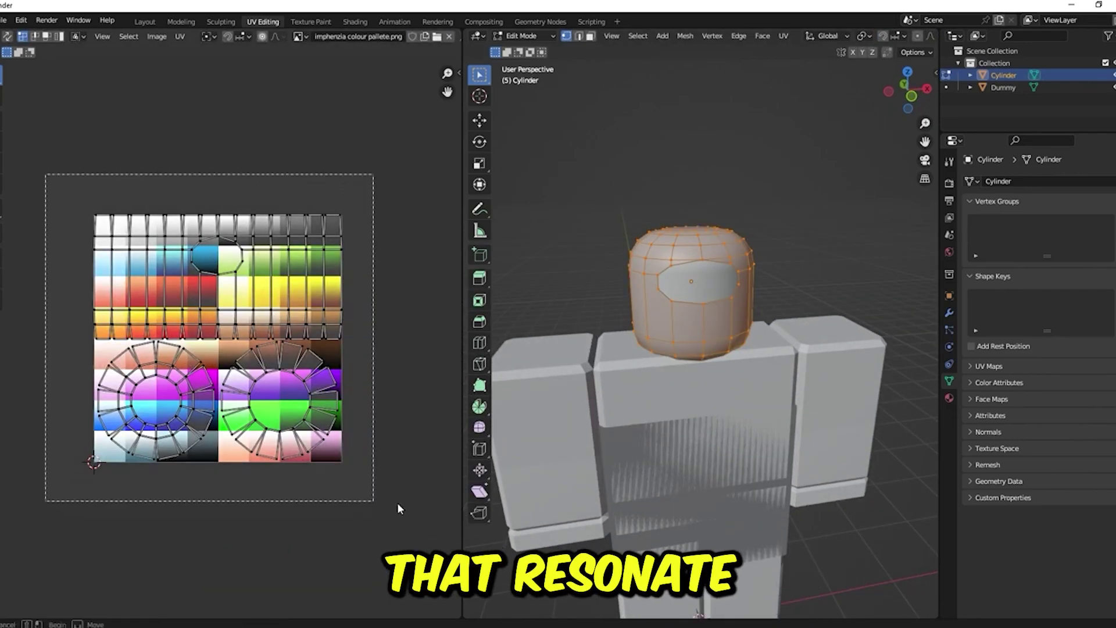
pyautogui.moveTo(54, 158); pyautogui.dragTo(406, 529)
pyautogui.scroll(2, 239, 340)
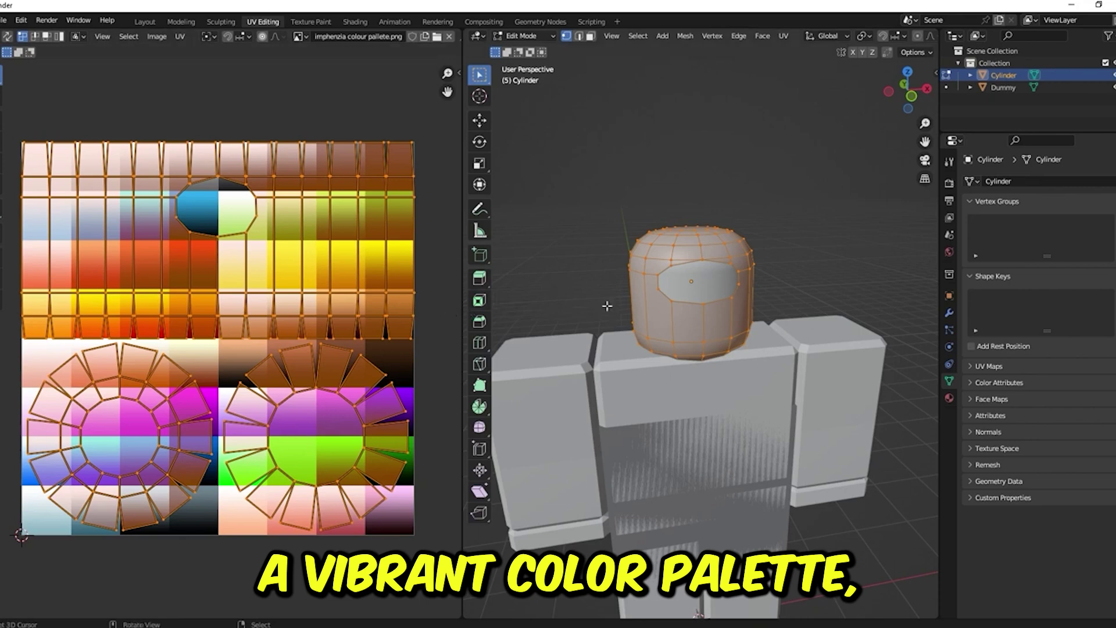
pyautogui.moveTo(679, 259); pyautogui.dragTo(646, 261, button='middle')
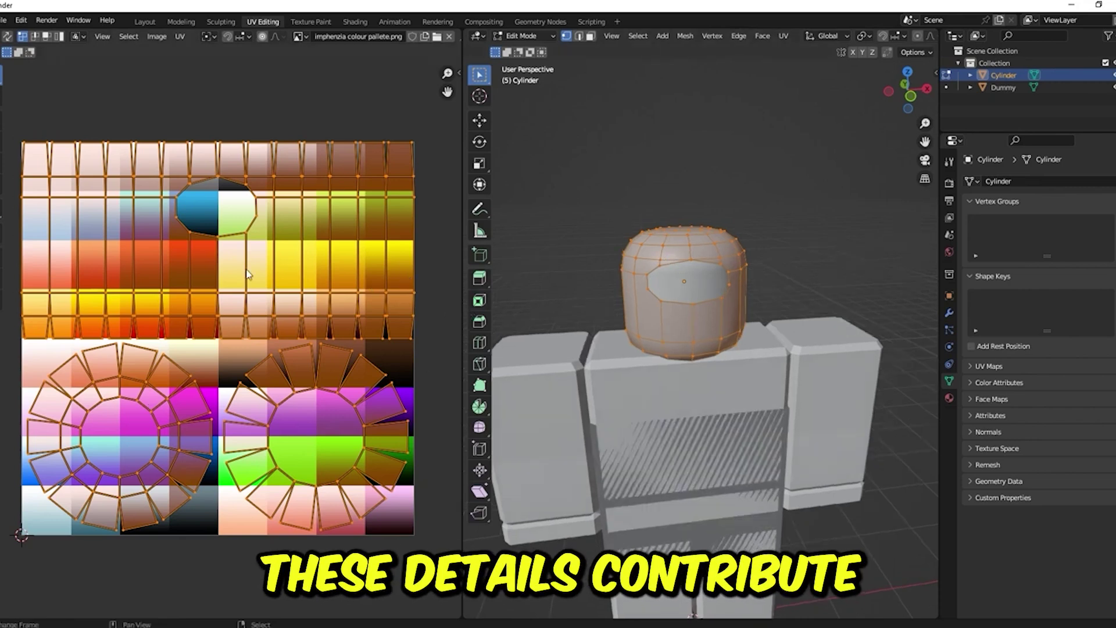
pyautogui.scroll(-2, 705, 315)
pyautogui.moveTo(689, 306); pyautogui.dragTo(705, 315, button='middle')
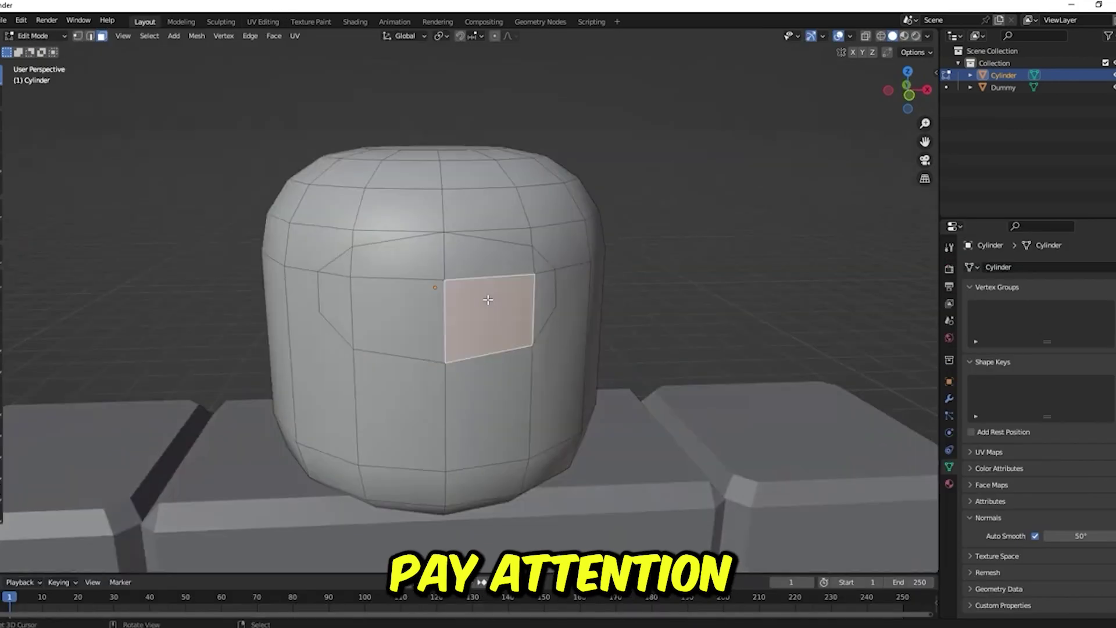
# - Add four faces on the front of the head to the selection
pyautogui.keyDown('shift'); pyautogui.click(397, 301); pyautogui.keyUp('shift')
pyautogui.keyDown('shift'); pyautogui.click(337, 295); pyautogui.keyUp('shift')
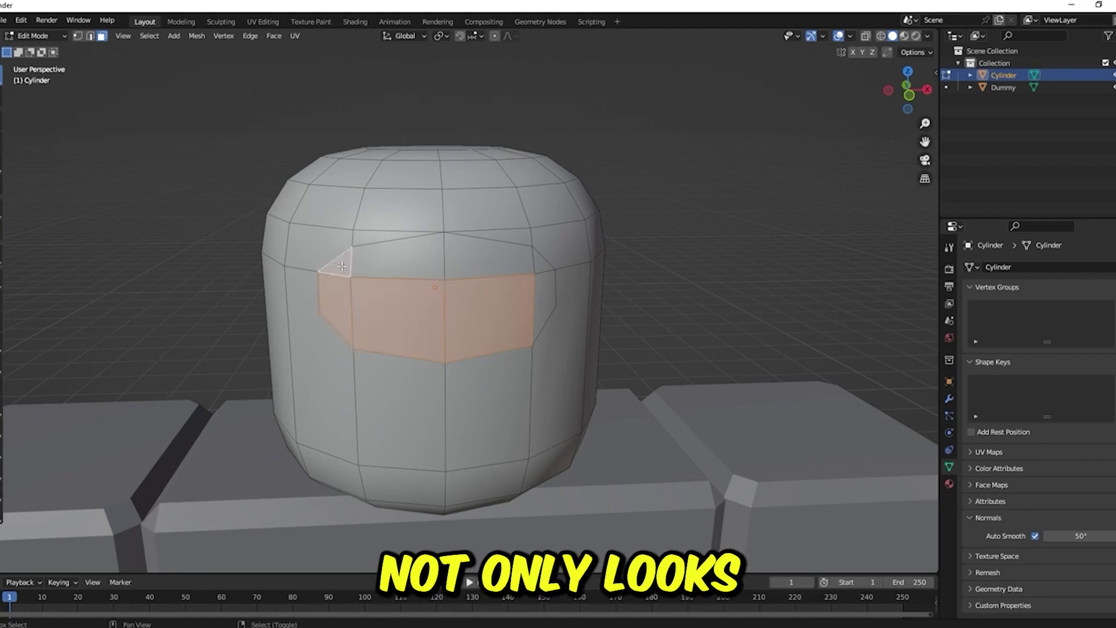
pyautogui.keyDown('shift'); pyautogui.click(383, 258); pyautogui.keyUp('shift')
pyautogui.keyDown('shift'); pyautogui.click(515, 260); pyautogui.keyUp('shift')
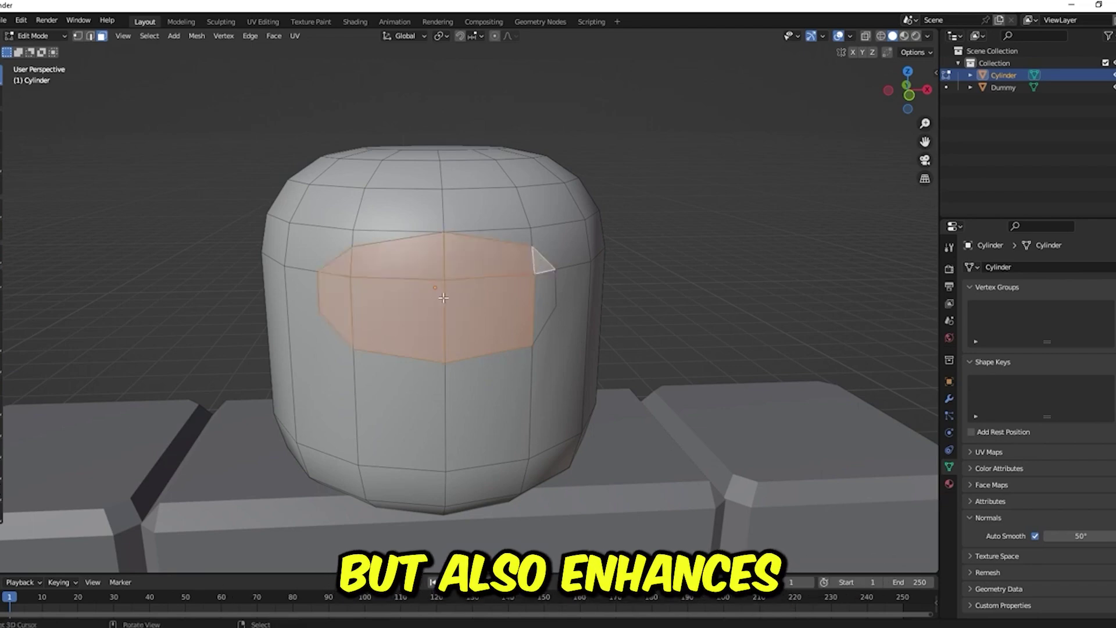
# - Reselect the front face panel, toggling neighbouring faces until the eye area is chosen
pyautogui.click(471, 296)
pyautogui.click(407, 303)
pyautogui.click(489, 319)
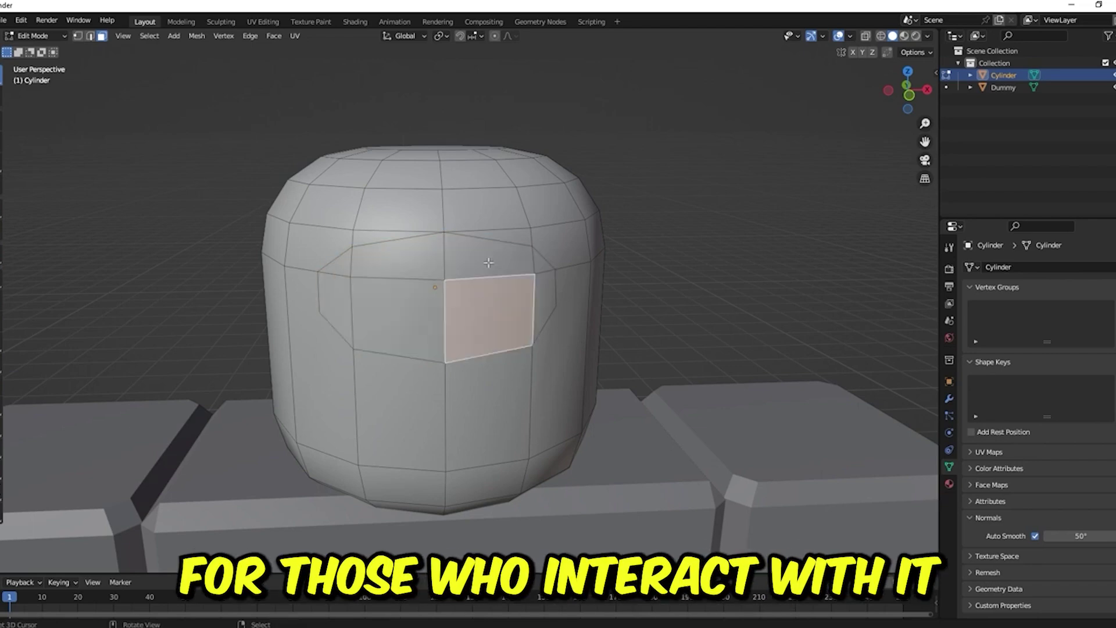
pyautogui.click(488, 254)
pyautogui.click(400, 256)
pyautogui.click(398, 318)
pyautogui.click(488, 319)
pyautogui.keyDown('shift'); pyautogui.click(416, 313); pyautogui.keyUp('shift')
pyautogui.keyDown('shift'); pyautogui.click(434, 269); pyautogui.keyUp('shift')
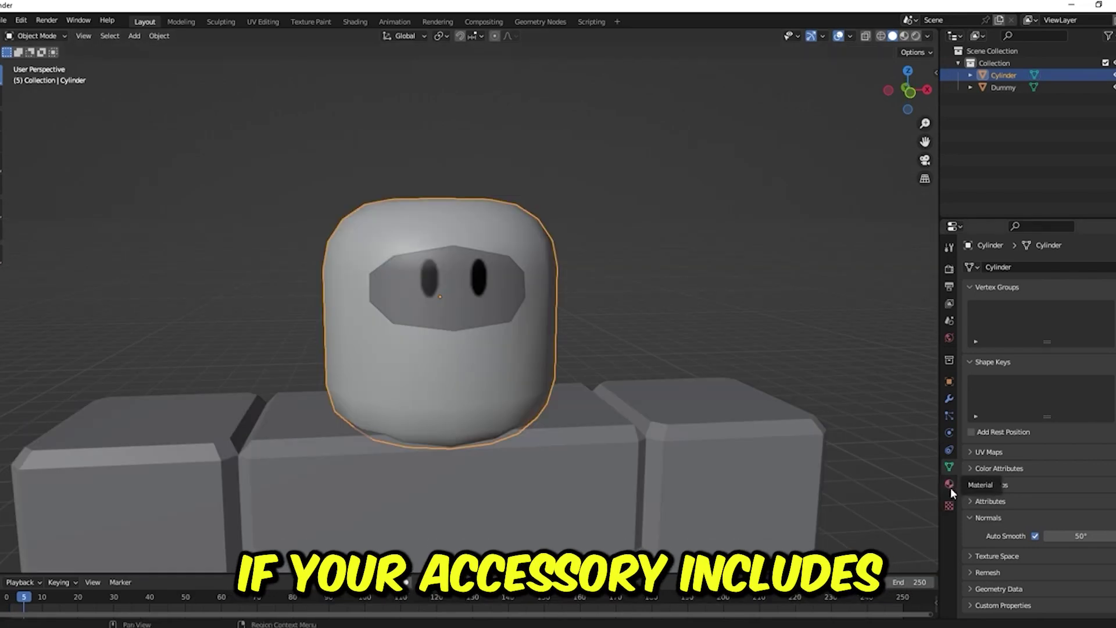
# - Create a new head material with an Image Texture base colour and browse for its image
pyautogui.click(951, 486)
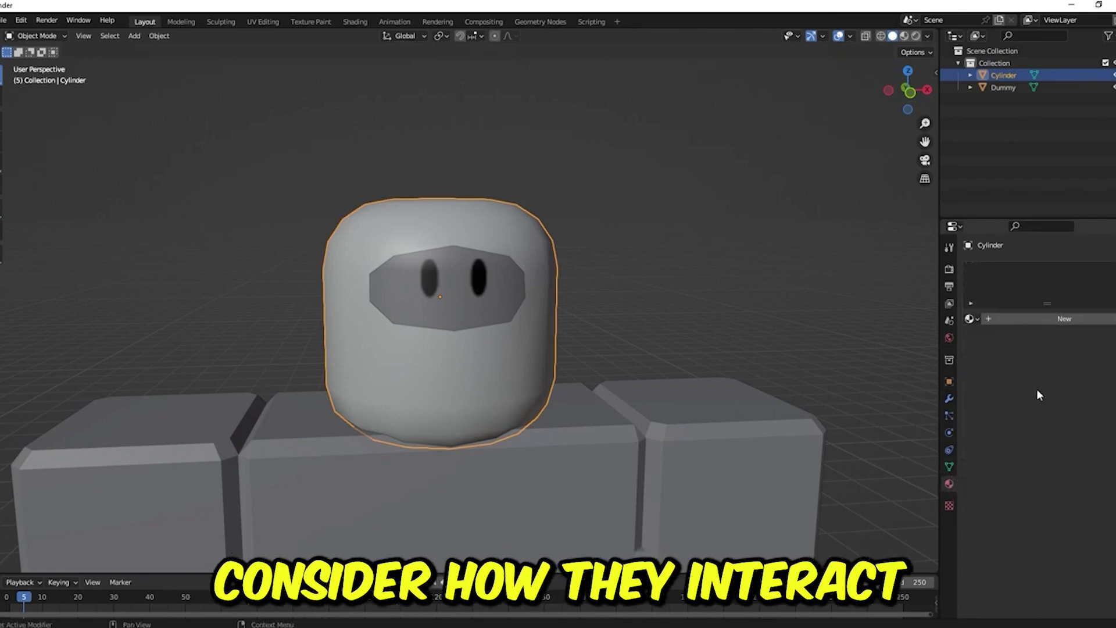
pyautogui.click(986, 319)
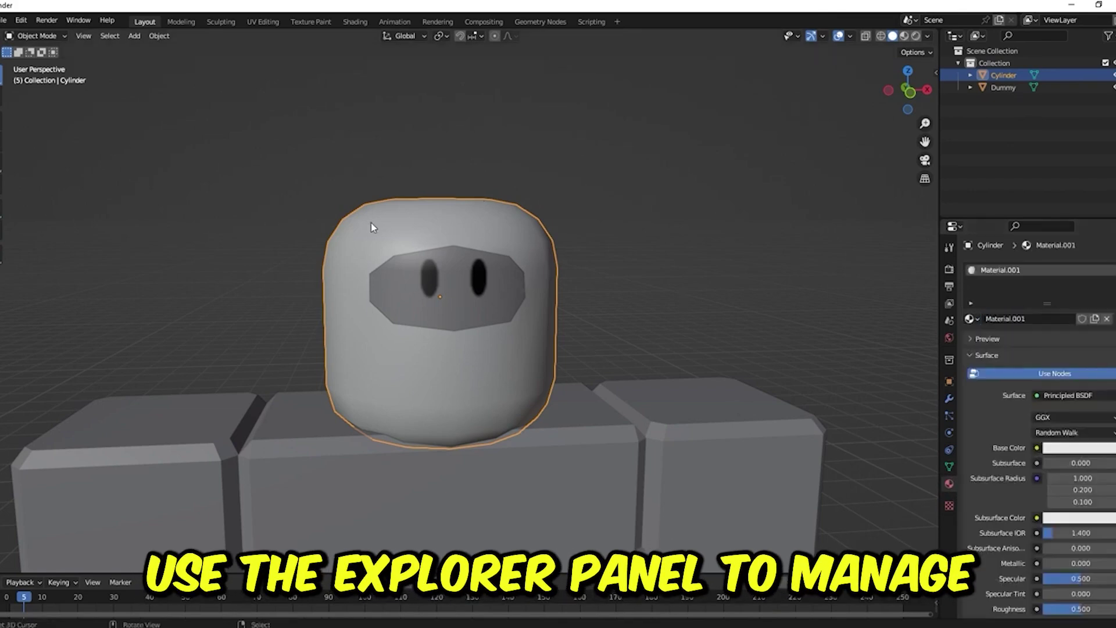
pyautogui.click(1038, 448)
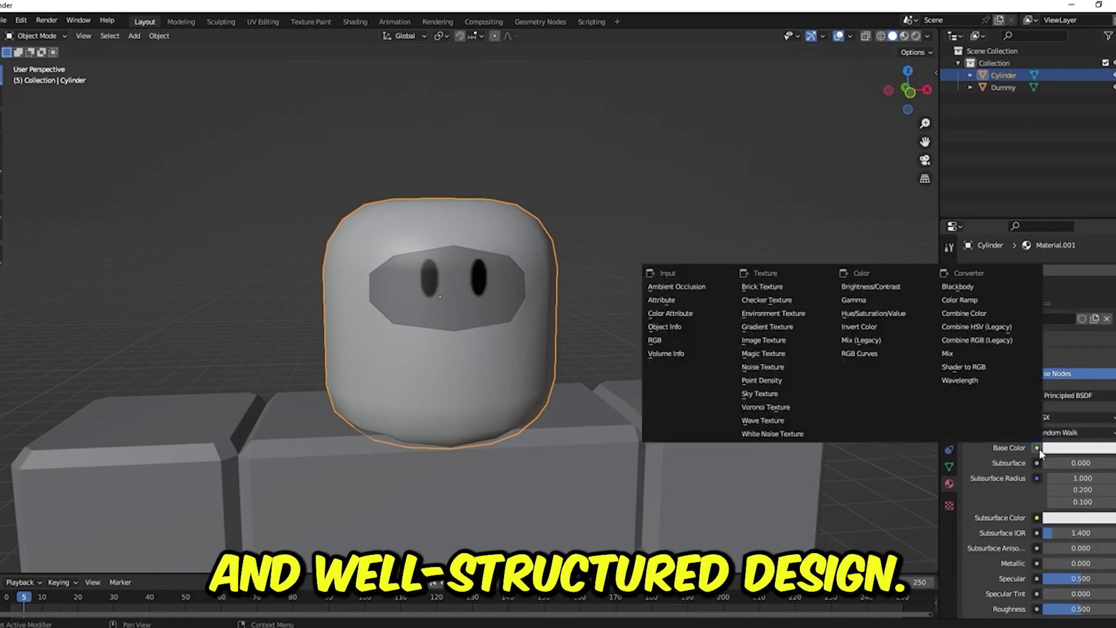
pyautogui.click(763, 340)
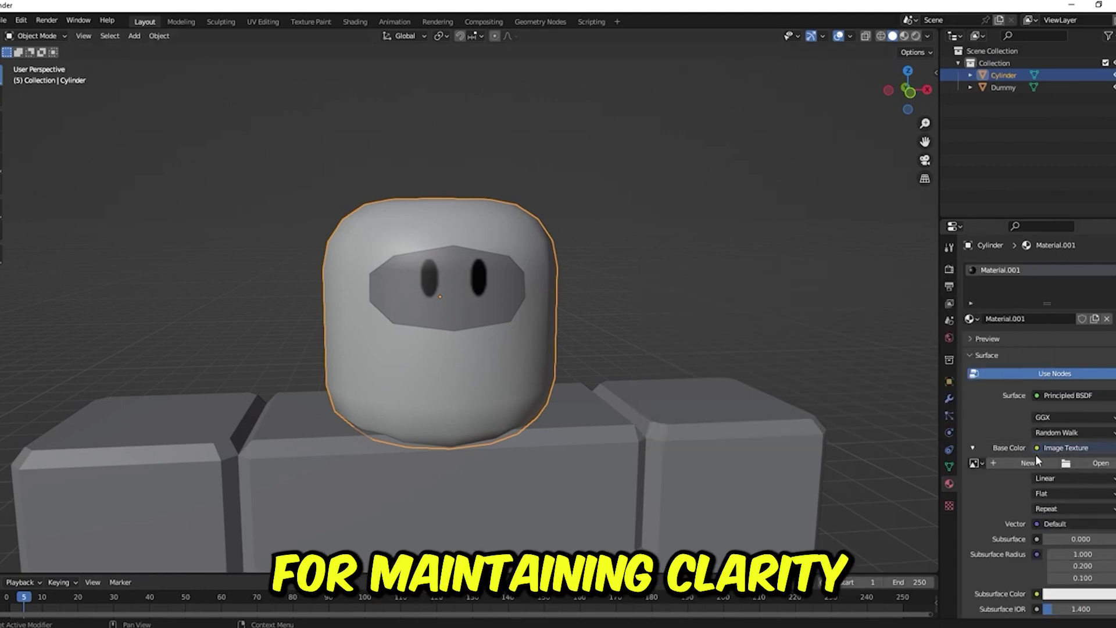
pyautogui.click(1098, 463)
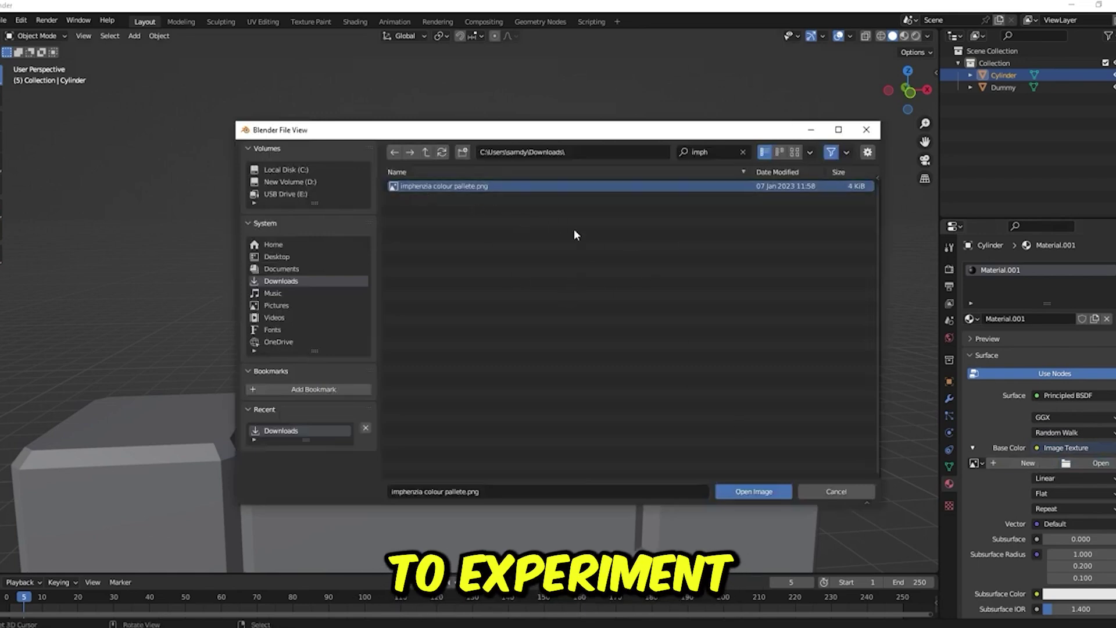
# - Load imphenzia colour pallete.png into the head's texture, then view the head in Solid colour
pyautogui.click(758, 491)
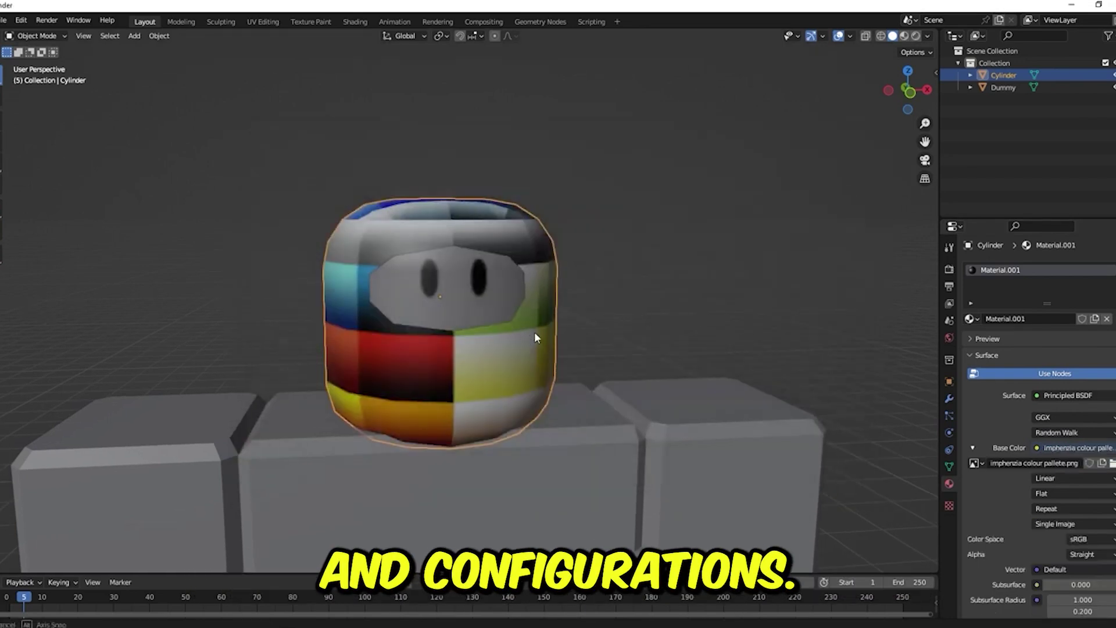
pyautogui.scroll(-5, 534, 331)
pyautogui.scroll(4, 627, 322)
pyautogui.moveTo(529, 322)
pyautogui.mouseDown(button='middle')
pyautogui.moveTo(503, 326)
pyautogui.moveTo(625, 274)
pyautogui.mouseUp(button='middle')
pyautogui.scroll(-3, 625, 275)
pyautogui.click(927, 36)
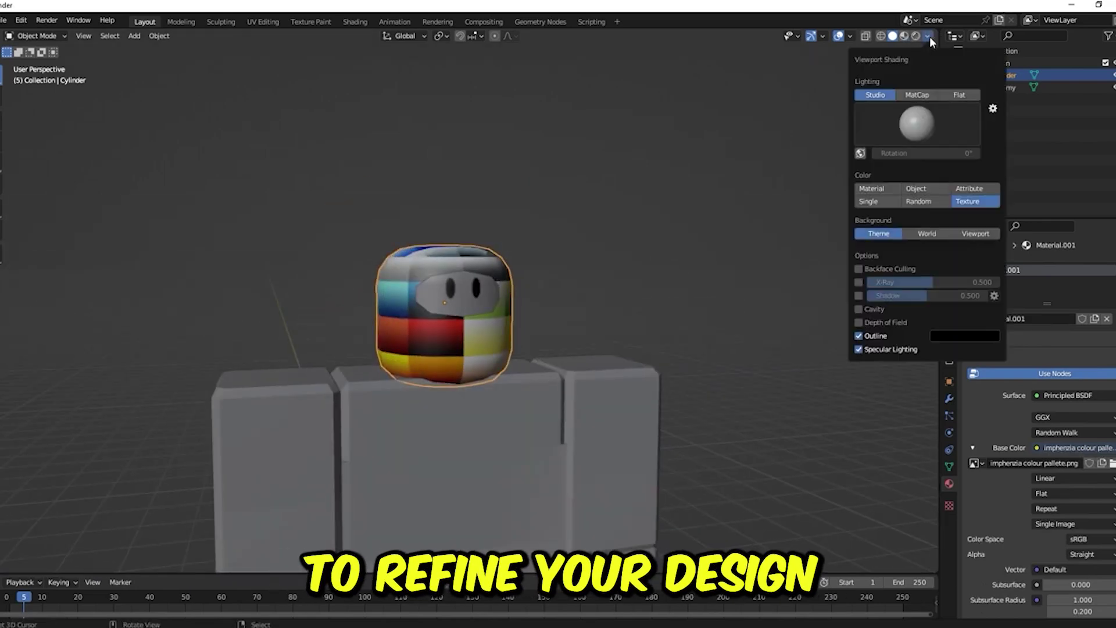
pyautogui.click(871, 188)
# - Switch the viewport colour back to Texture so the palette colours show on the head
pyautogui.moveTo(618, 231); pyautogui.dragTo(539, 238, button='middle')
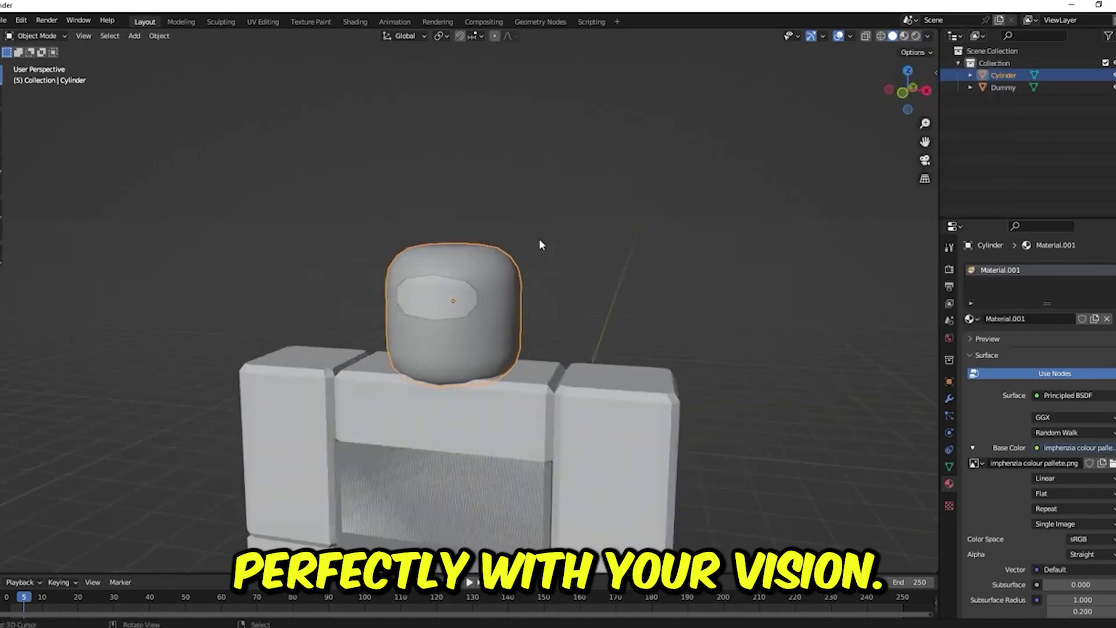
pyautogui.click(928, 37)
pyautogui.click(967, 201)
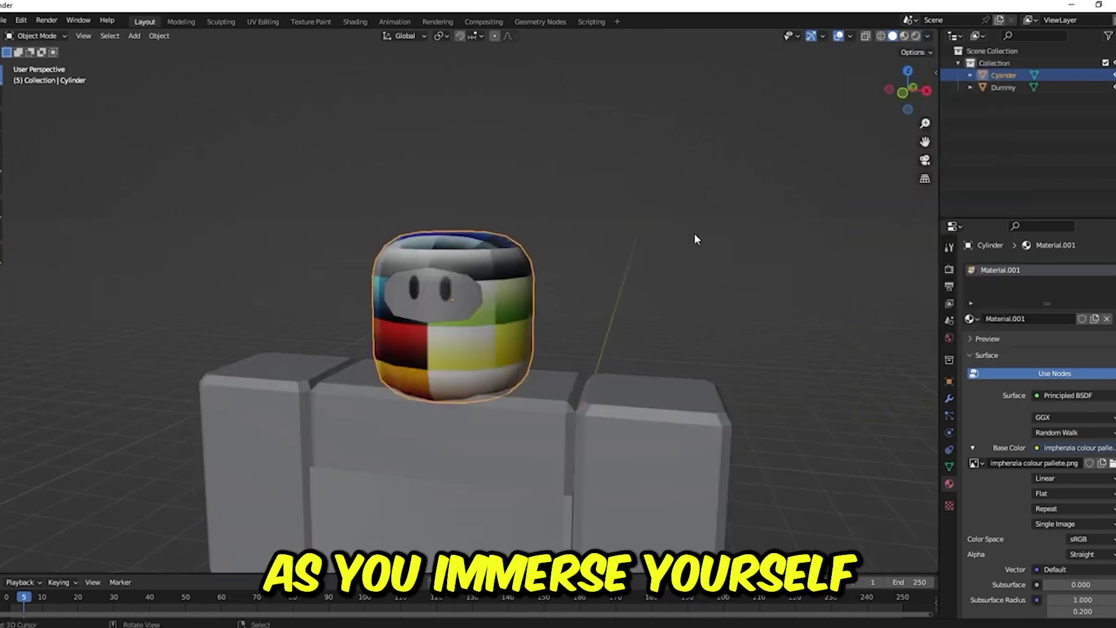
pyautogui.moveTo(694, 233)
pyautogui.mouseDown(button='middle')
pyautogui.moveTo(719, 226)
pyautogui.moveTo(643, 236)
pyautogui.moveTo(512, 200)
pyautogui.moveTo(579, 204)
pyautogui.moveTo(475, 184)
pyautogui.mouseUp(button='middle')
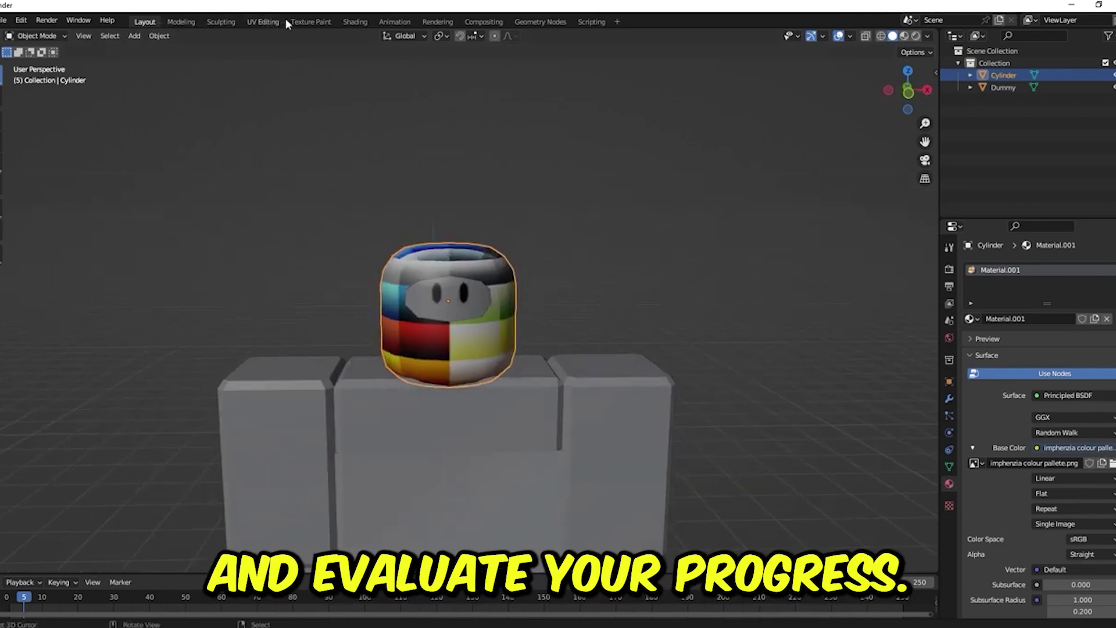
# - Review the head from the front in the UV Editing workspace and return to Object Mode
pyautogui.click(260, 21)
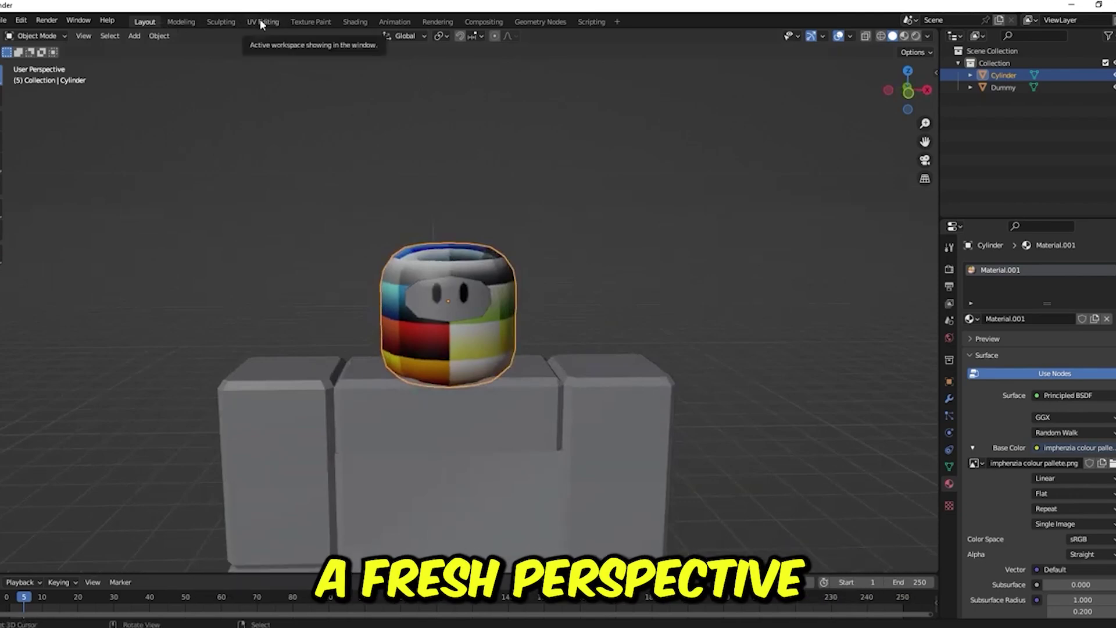
pyautogui.moveTo(699, 204)
pyautogui.mouseDown(button='middle')
pyautogui.moveTo(754, 184)
pyautogui.moveTo(770, 290)
pyautogui.mouseUp(button='middle')
pyautogui.scroll(4, 770, 290)
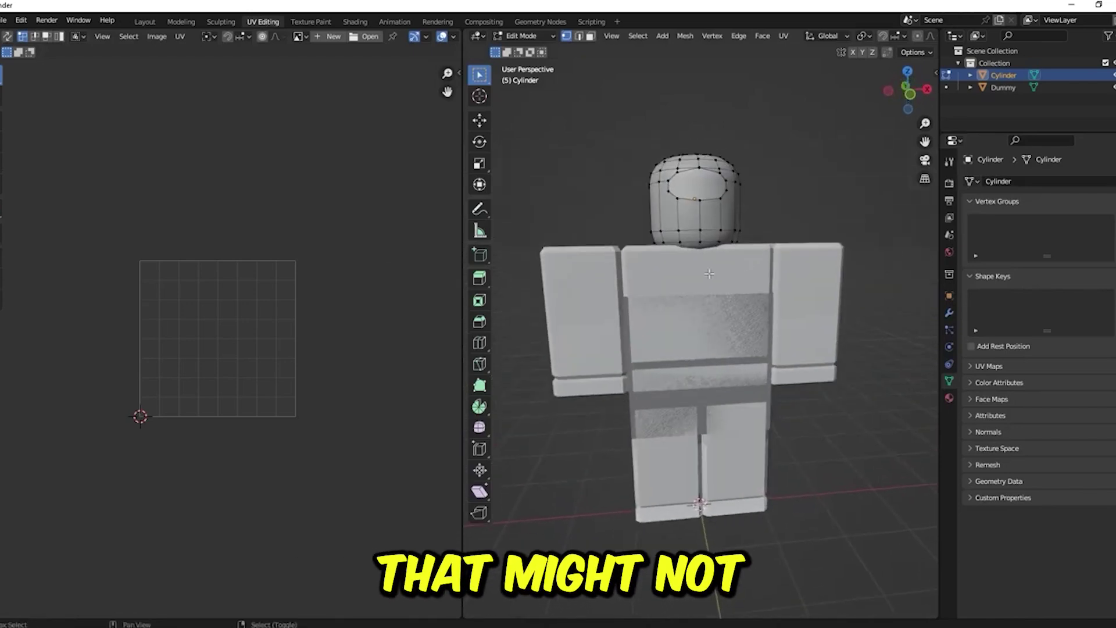
pyautogui.scroll(2, 156, 303)
pyautogui.scroll(1, 265, 270)
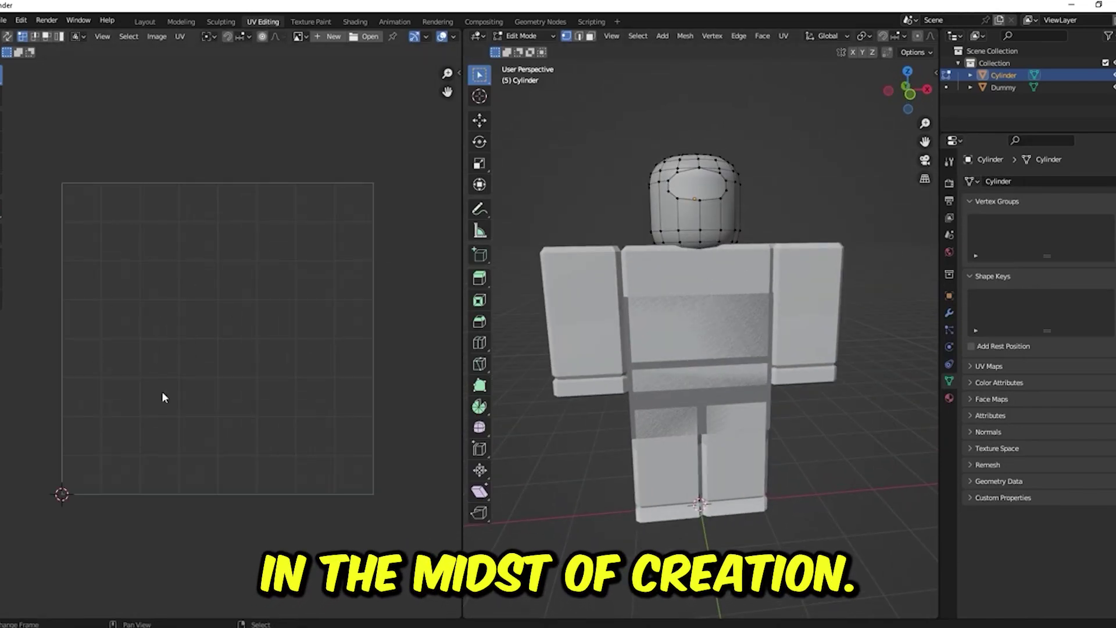
pyautogui.scroll(-3, 528, 413)
pyautogui.moveTo(645, 253); pyautogui.dragTo(664, 294, button='middle')
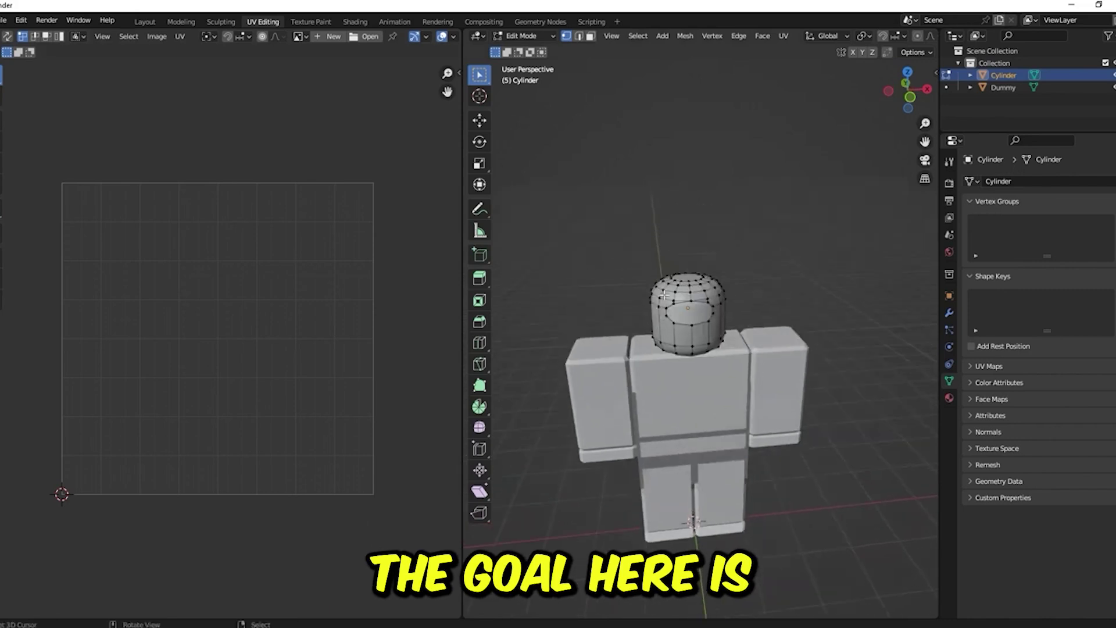
pyautogui.scroll(-3, 220, 301)
pyautogui.scroll(2, 688, 229)
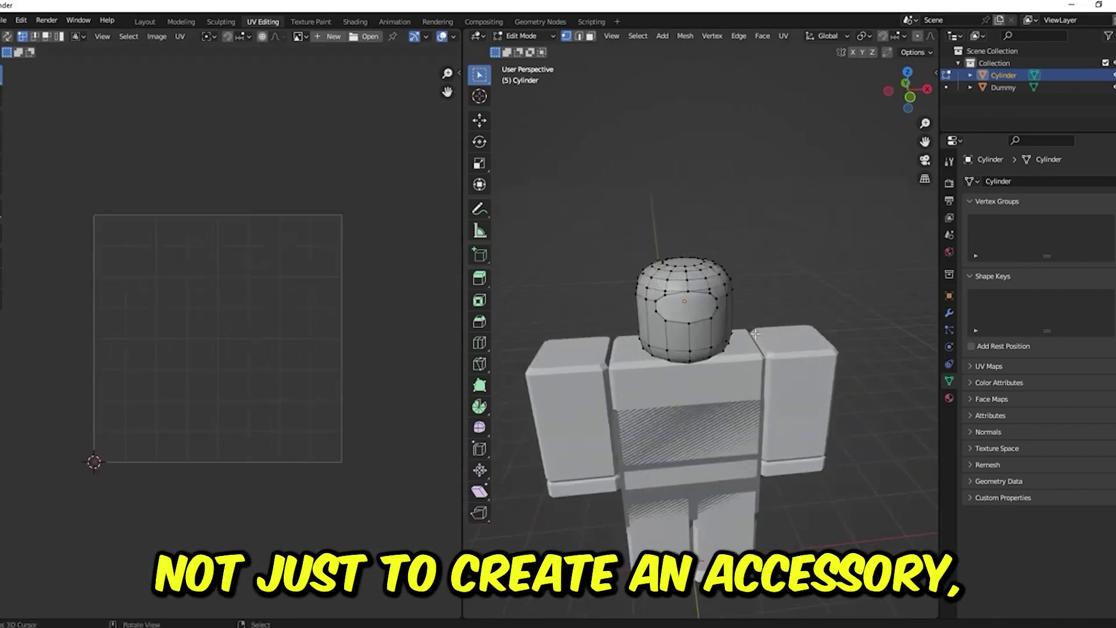
pyautogui.scroll(2, 687, 229)
pyautogui.press('Tab')
pyautogui.press('Tab')
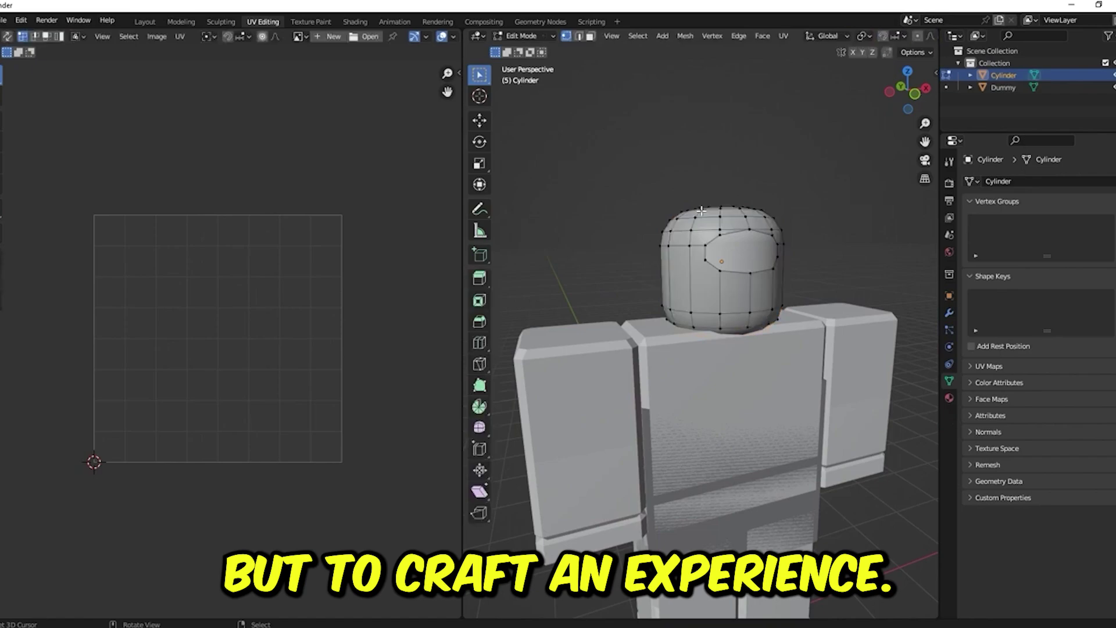
pyautogui.scroll(-3, 815, 255)
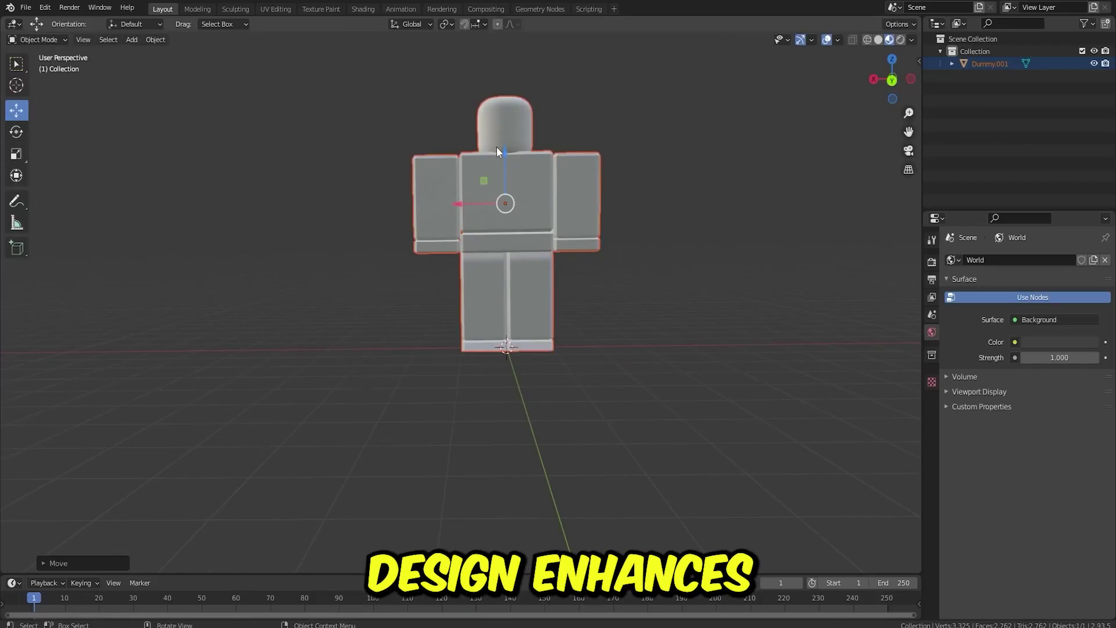
# - Use the Move tool with Material Preview shading, with the dummy deselected and the view angled
pyautogui.click(18, 108)
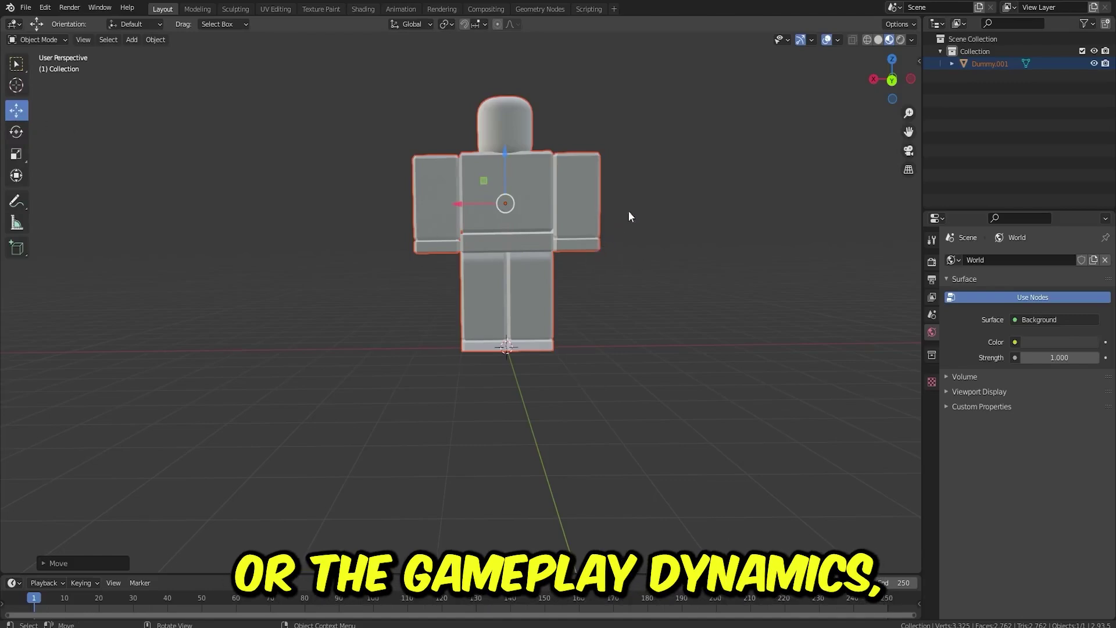
pyautogui.press('z')
pyautogui.click(634, 285)
pyautogui.click(678, 221)
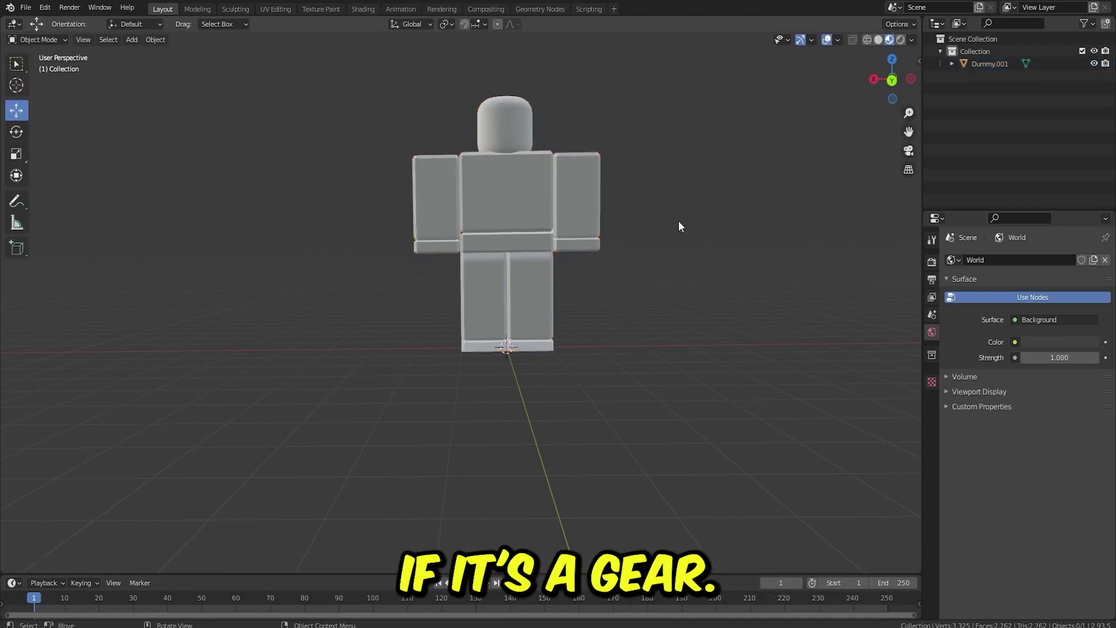
pyautogui.moveTo(678, 221)
pyautogui.mouseDown(button='middle')
pyautogui.moveTo(523, 243)
pyautogui.moveTo(834, 370)
pyautogui.mouseUp(button='middle')
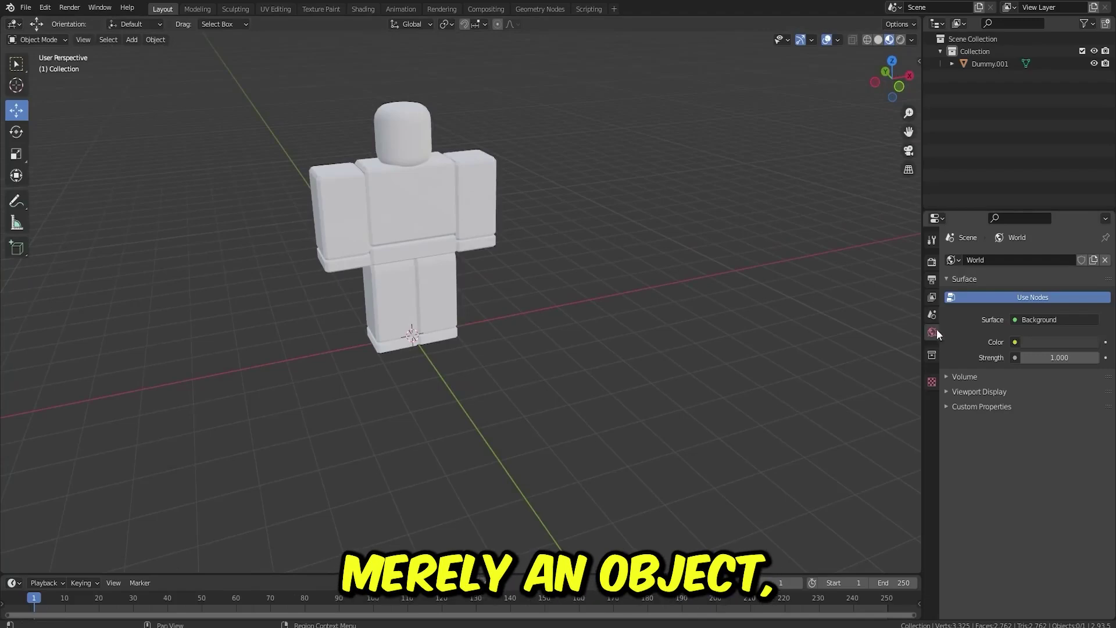
# - Select the dummy, show its Dummy1Mtl.001 material, and snap to front view
pyautogui.click(405, 209)
pyautogui.click(930, 479)
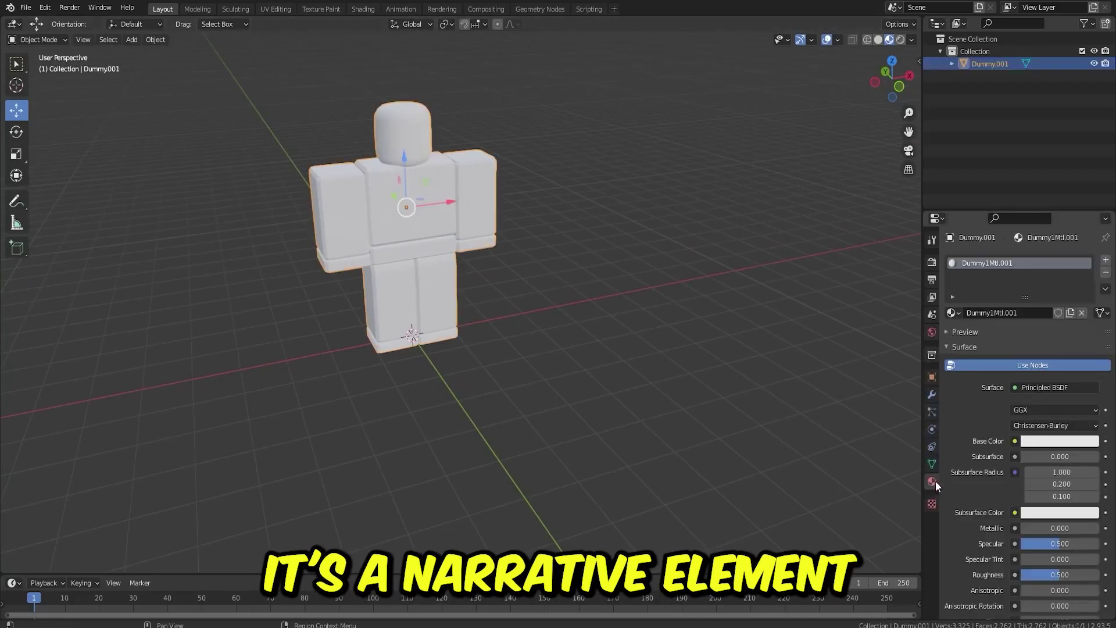
pyautogui.moveTo(409, 210); pyautogui.dragTo(624, 241, button='middle')
pyautogui.press('KP_1')
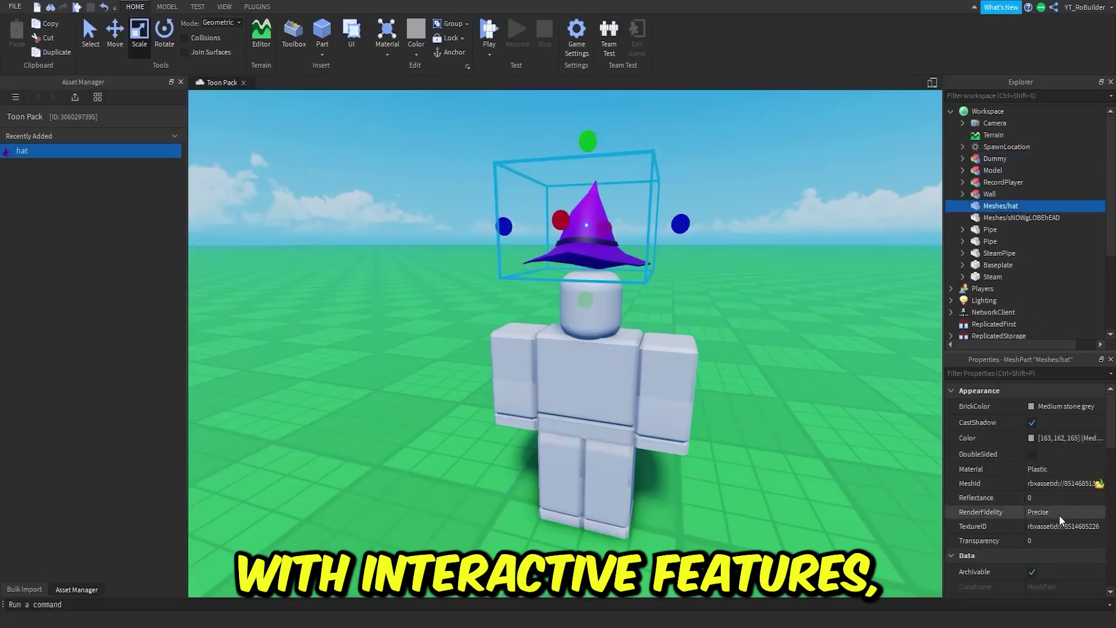
pyautogui.scroll(-2, 1057, 514)
pyautogui.scroll(-3, 1037, 533)
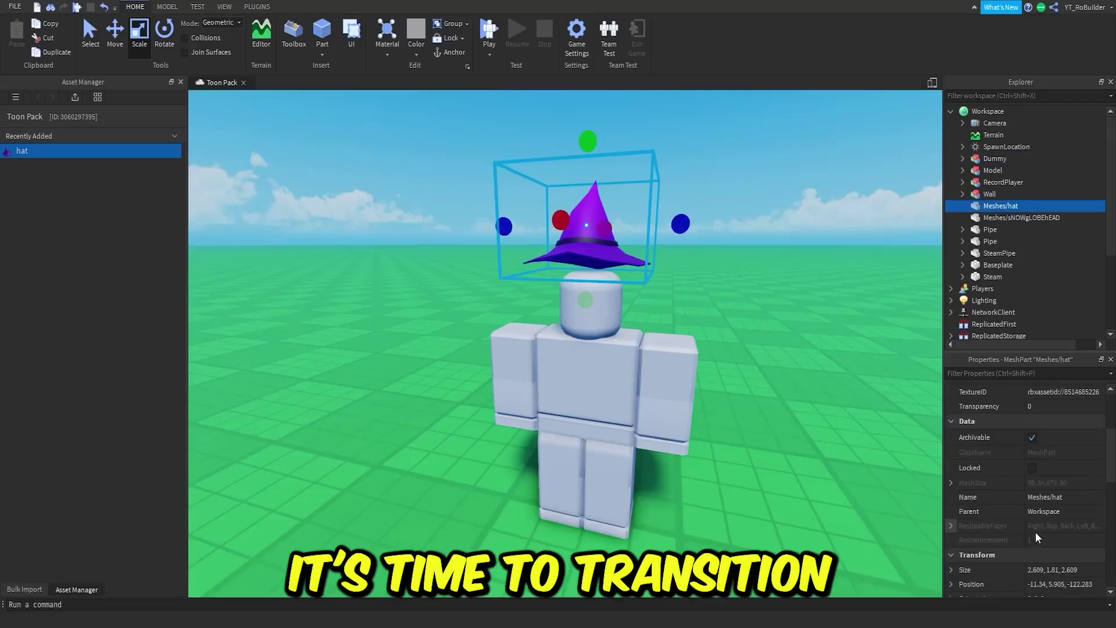
# - Raise the wizard hat onto the Dummy's head
pyautogui.click(1054, 515)
pyautogui.press('Return')
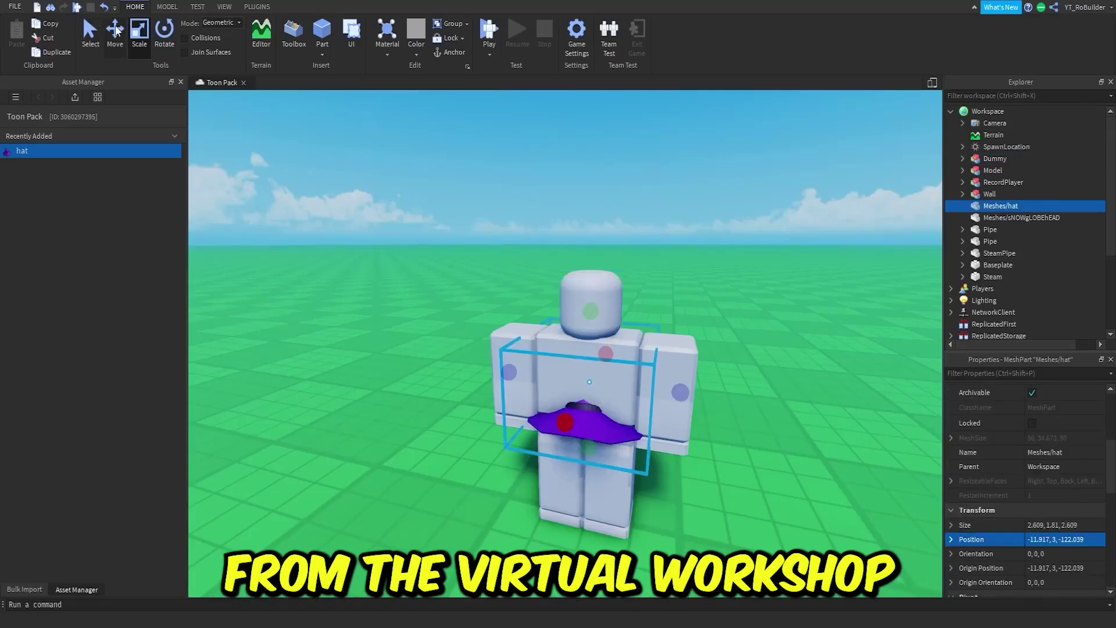
pyautogui.click(117, 31)
pyautogui.moveTo(590, 296); pyautogui.dragTo(608, 200)
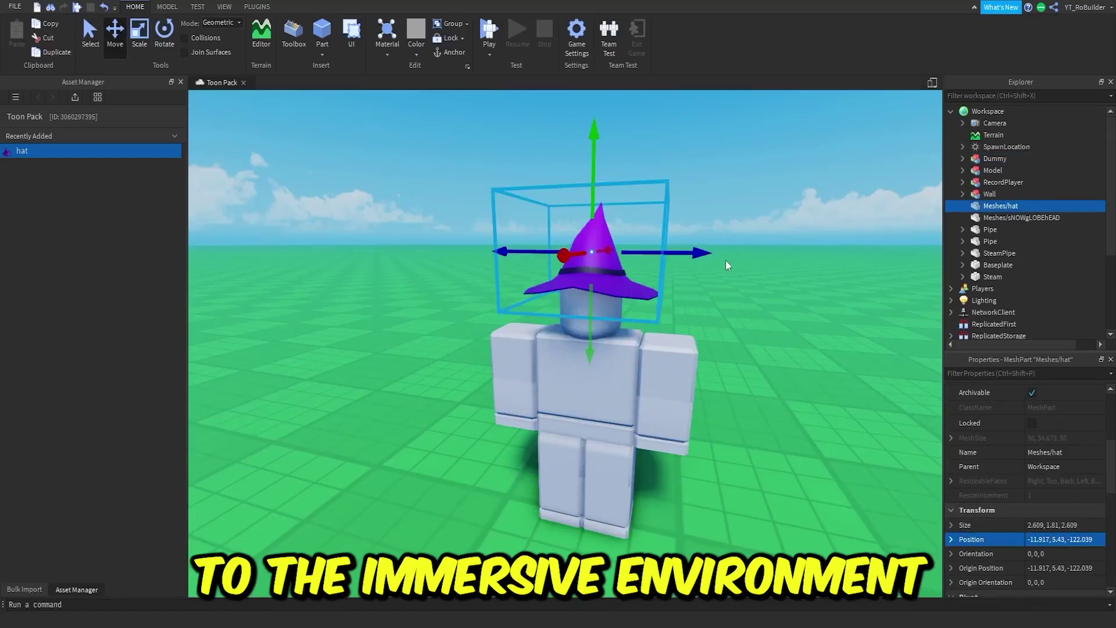
pyautogui.moveTo(735, 302); pyautogui.dragTo(735, 302, button='right')
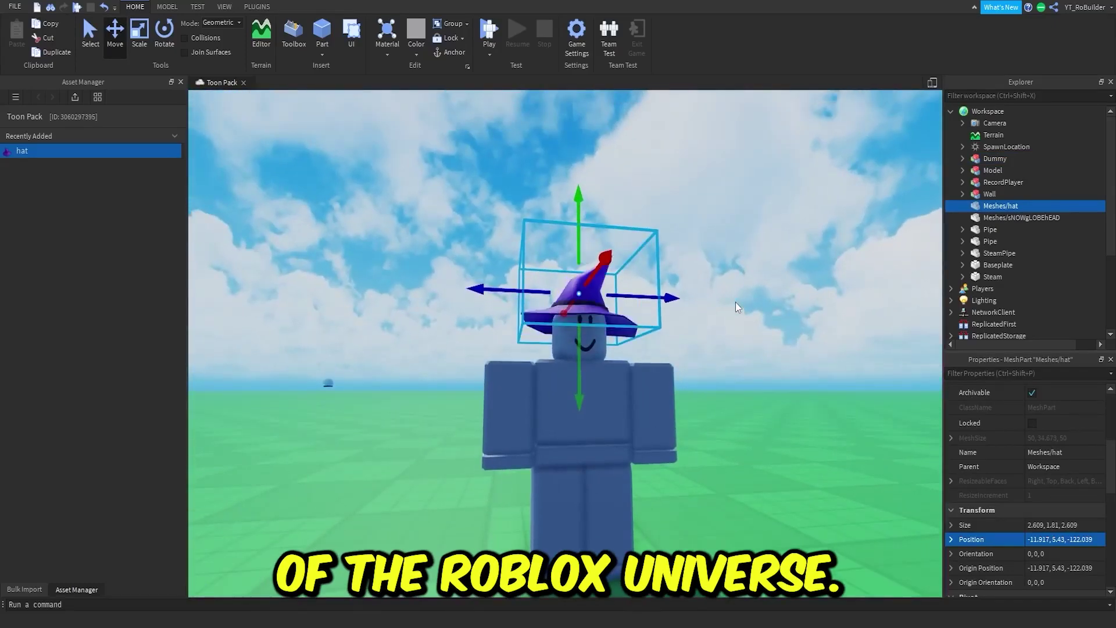
pyautogui.scroll(-5, 721, 278)
# - Rotate the hat 90° on Y to face forward and open the Asset Creator plugin
pyautogui.hotkey('ctrl', 'r')
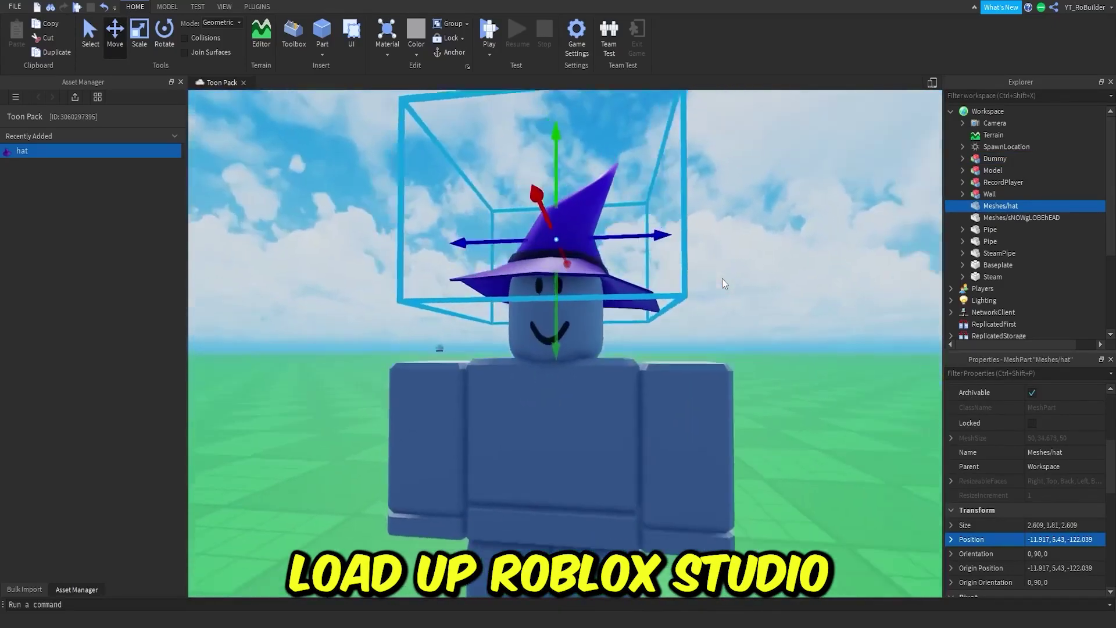
pyautogui.moveTo(722, 278); pyautogui.dragTo(717, 277, button='right')
pyautogui.click(257, 7)
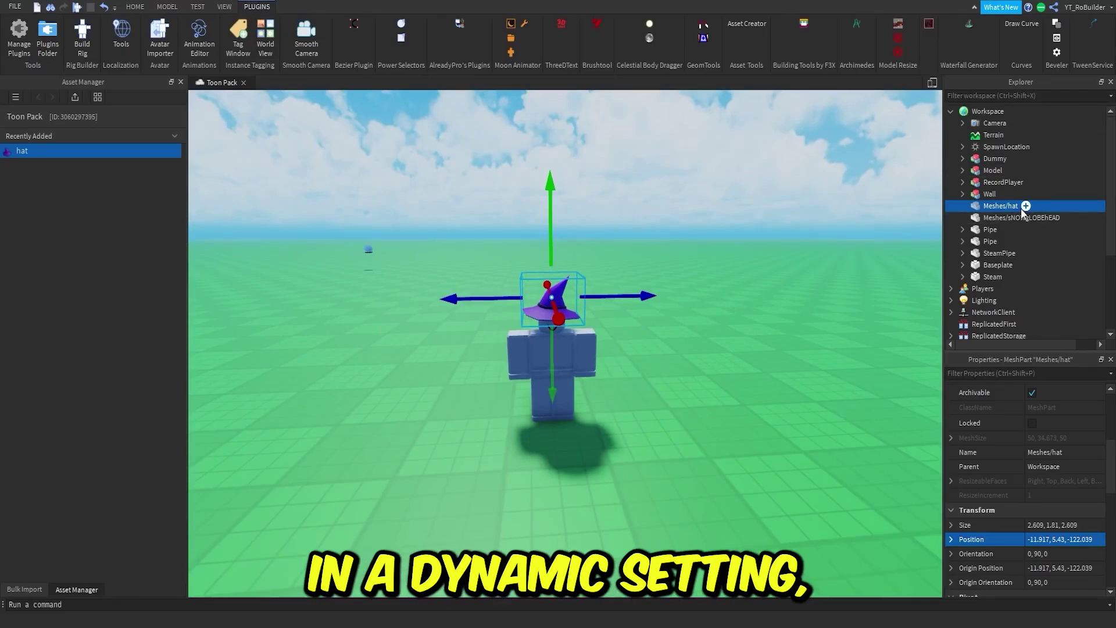
pyautogui.click(749, 23)
# - Make the wizard hat an Accessory on the Dummy with Hat attachment and Classic character type
pyautogui.click(397, 128)
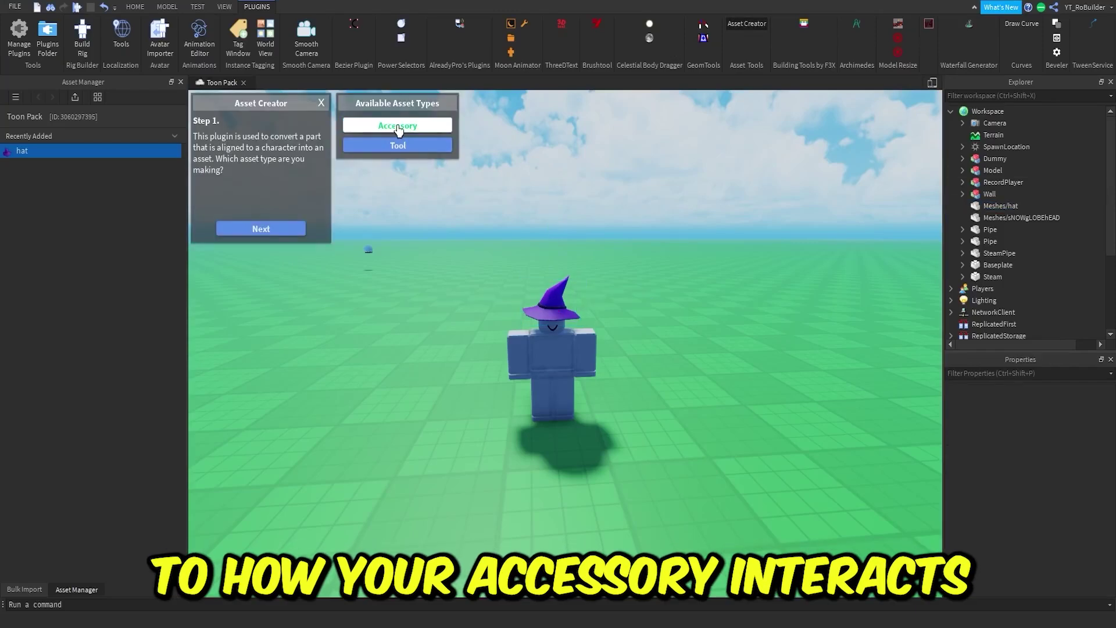
pyautogui.click(260, 230)
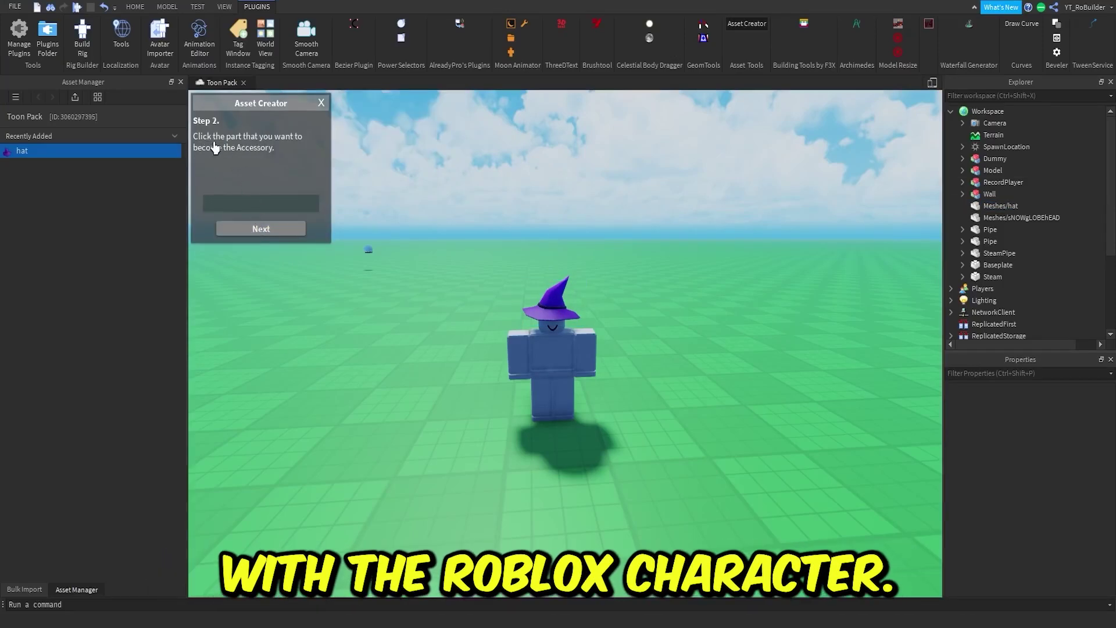
pyautogui.click(563, 298)
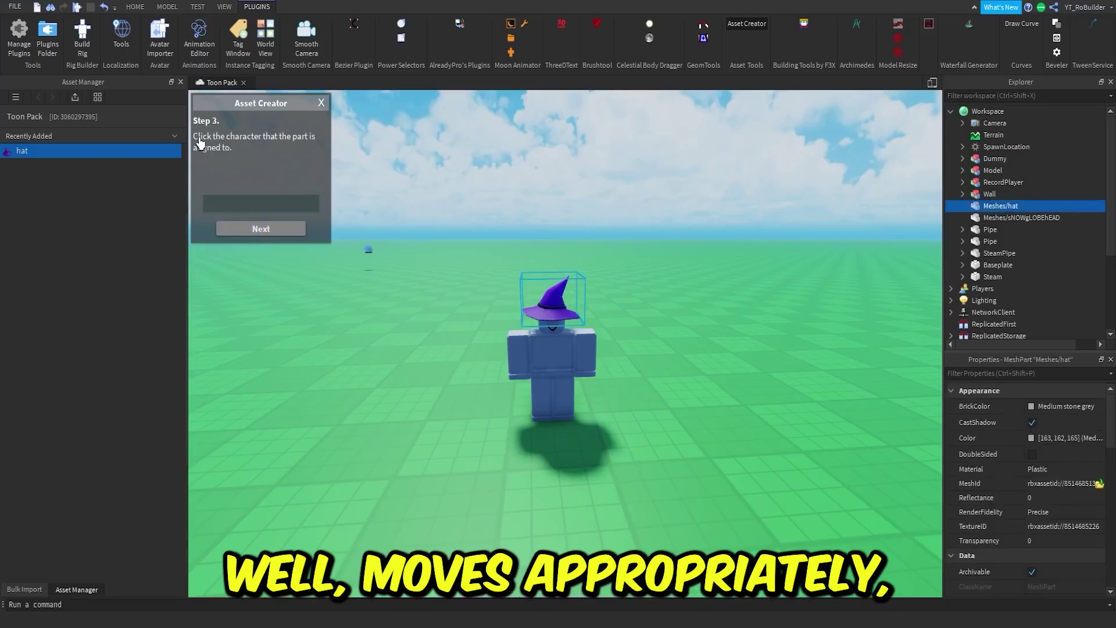
pyautogui.click(557, 369)
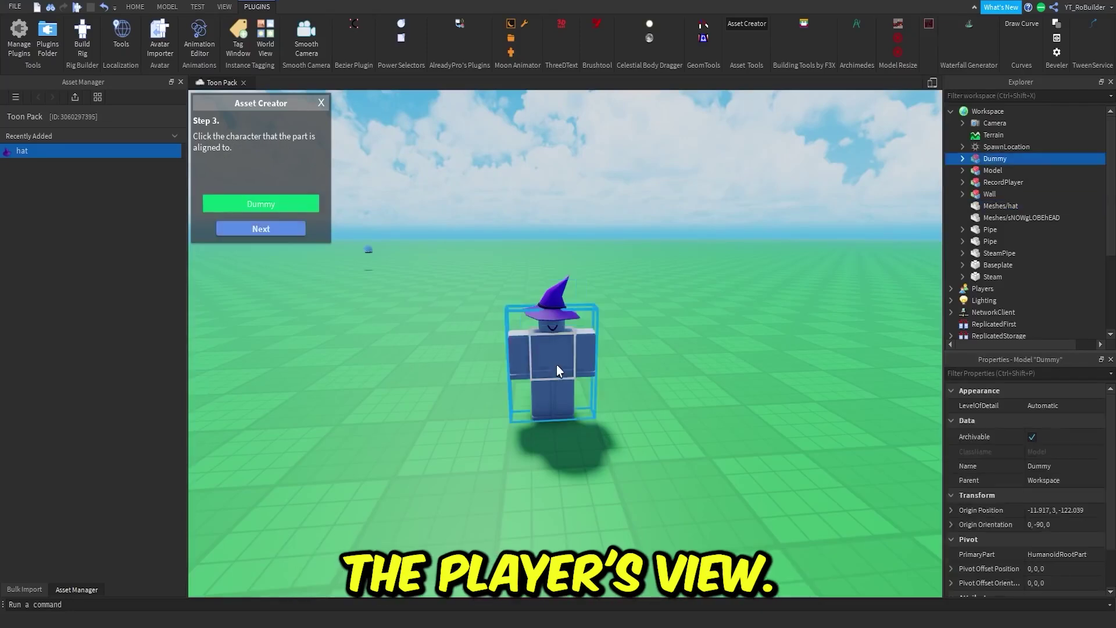
pyautogui.click(262, 228)
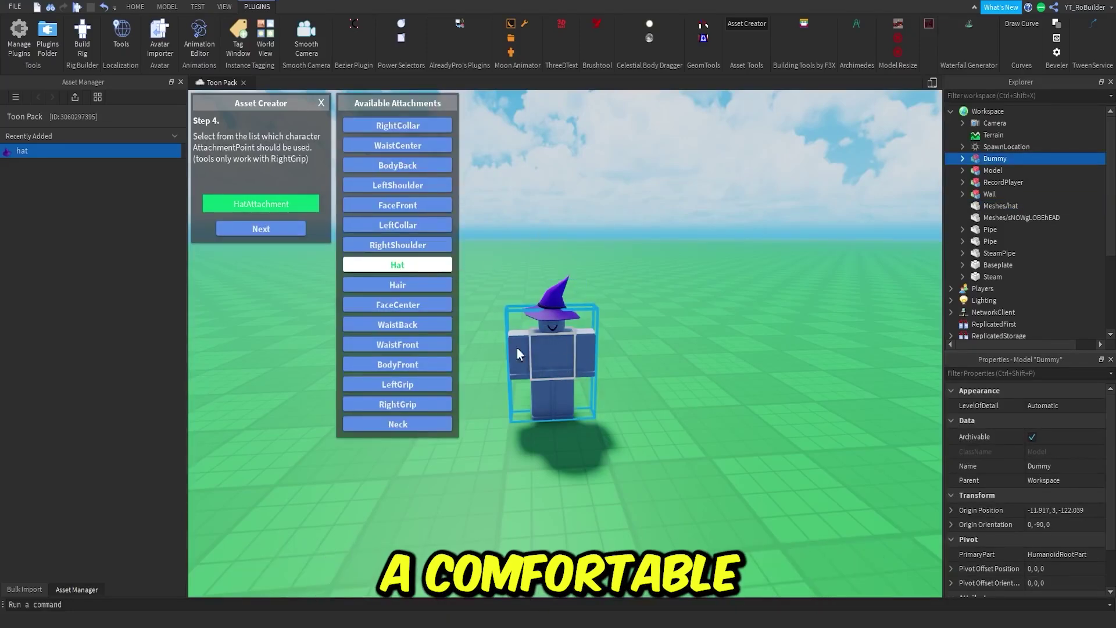
pyautogui.click(264, 231)
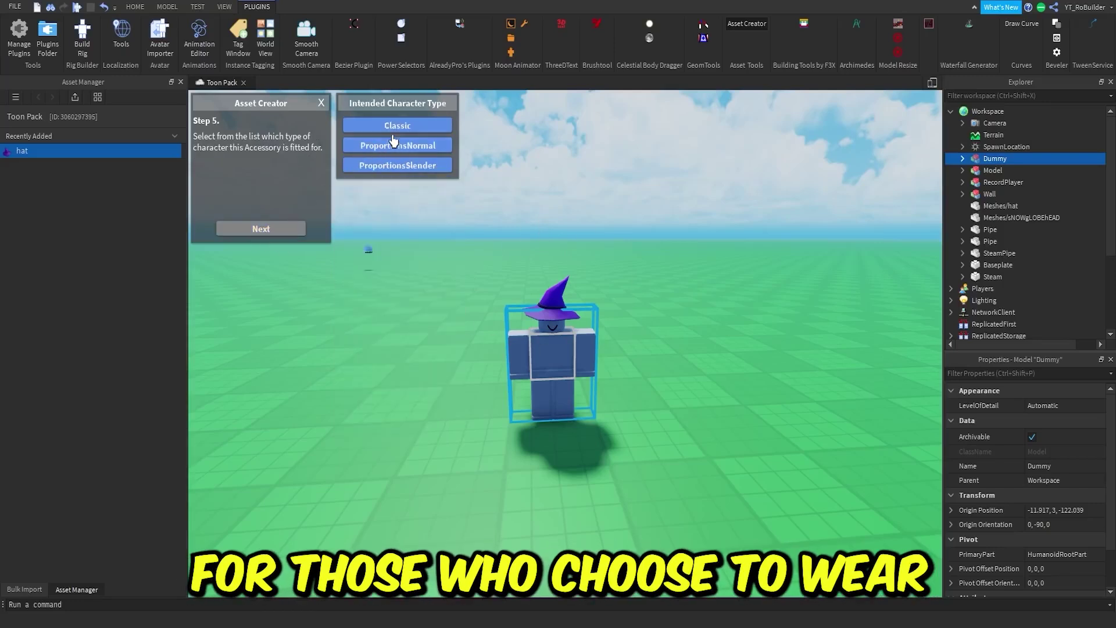
pyautogui.click(419, 130)
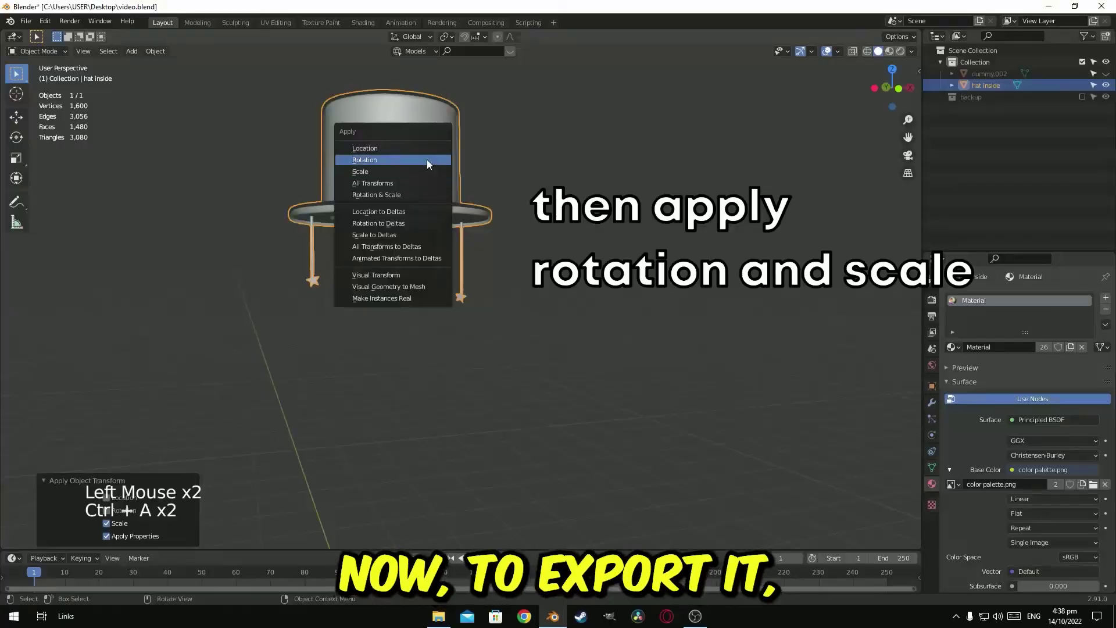
# - Apply the hat's rotation and start an FBX export named toony hat.fbx
pyautogui.click(426, 159)
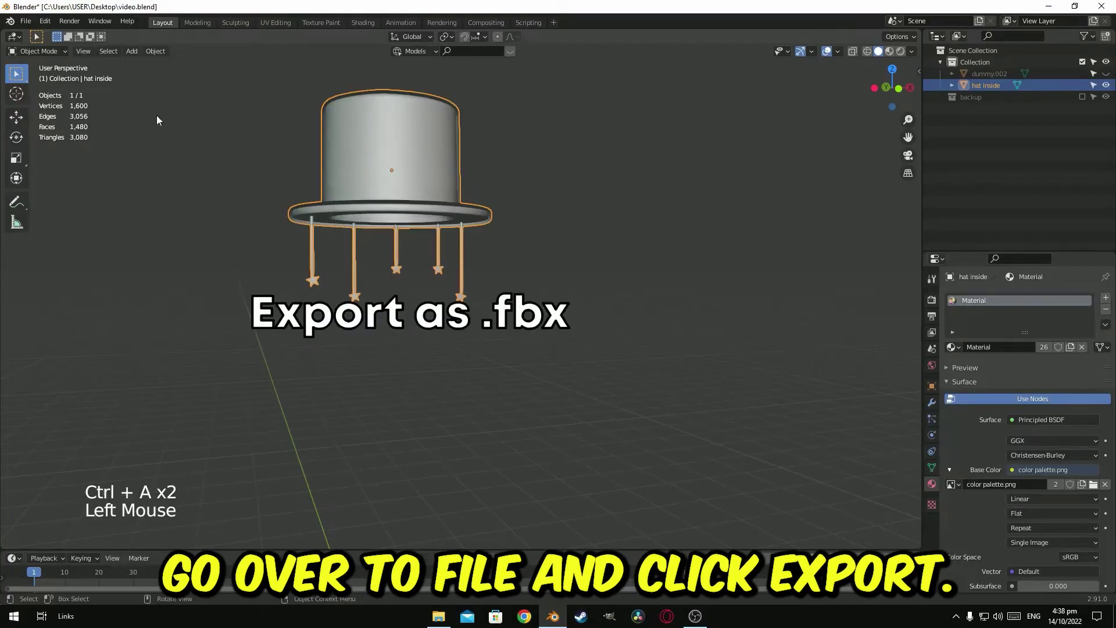
pyautogui.click(27, 21)
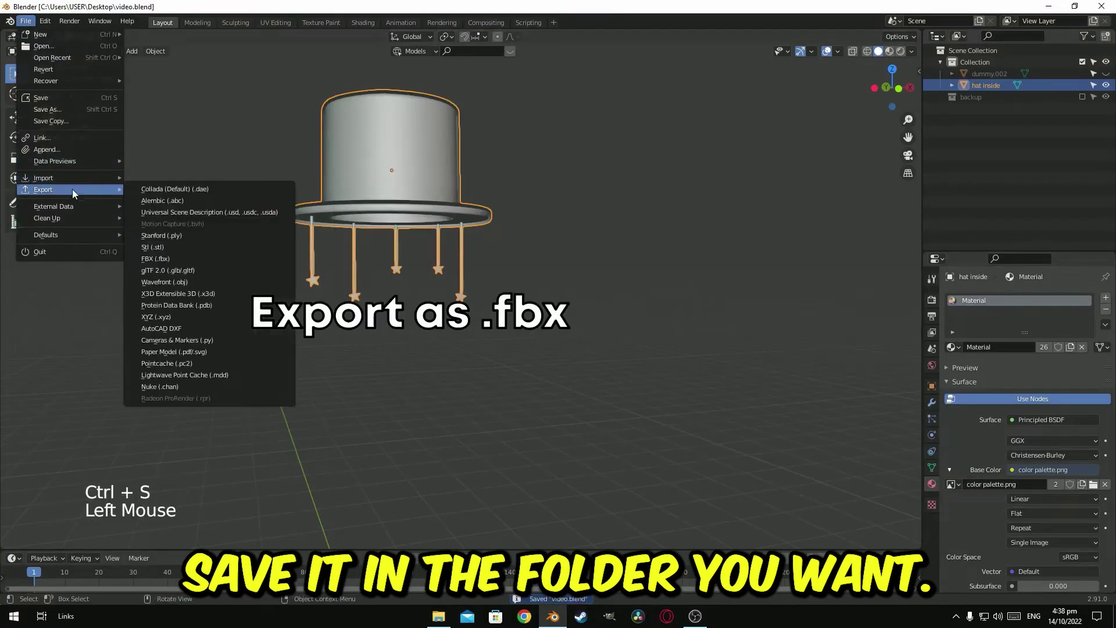
pyautogui.click(179, 262)
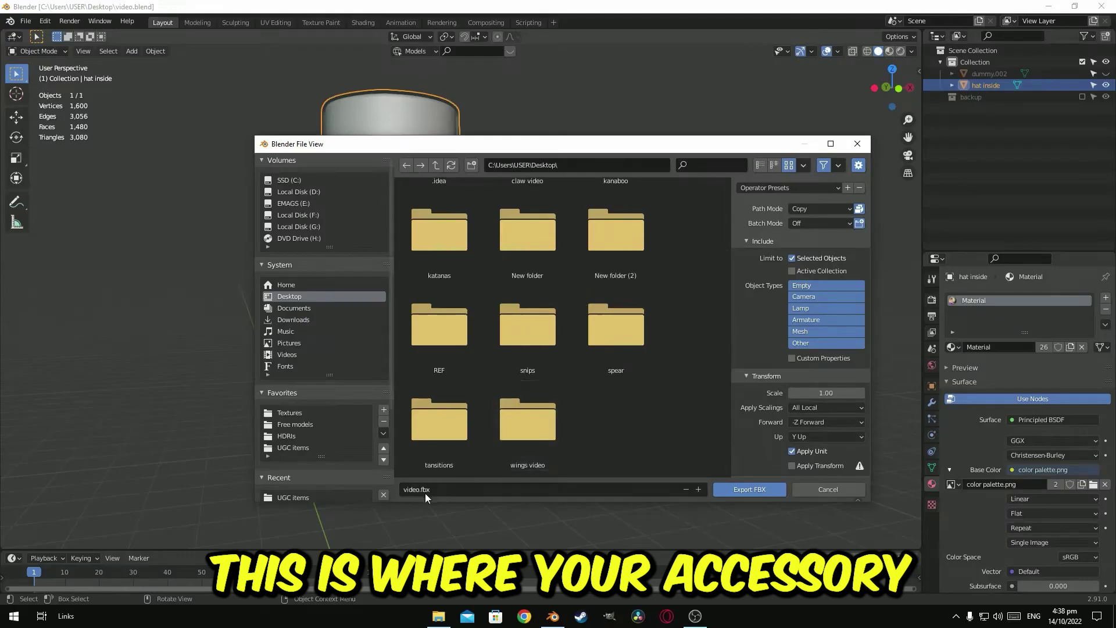
pyautogui.press('Home')
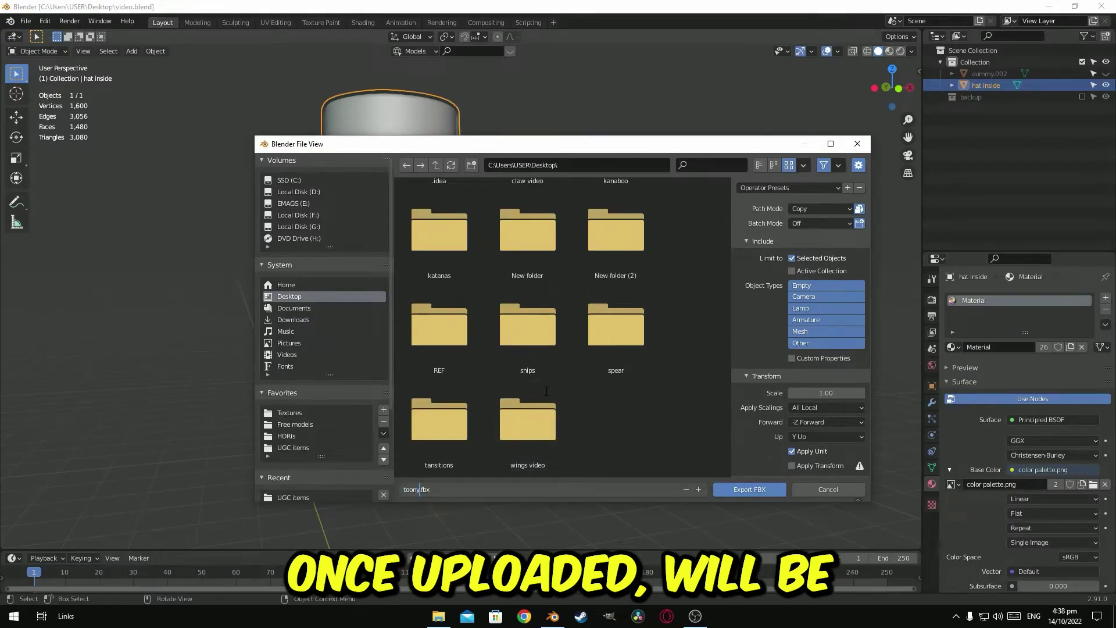
pyautogui.write('hast')
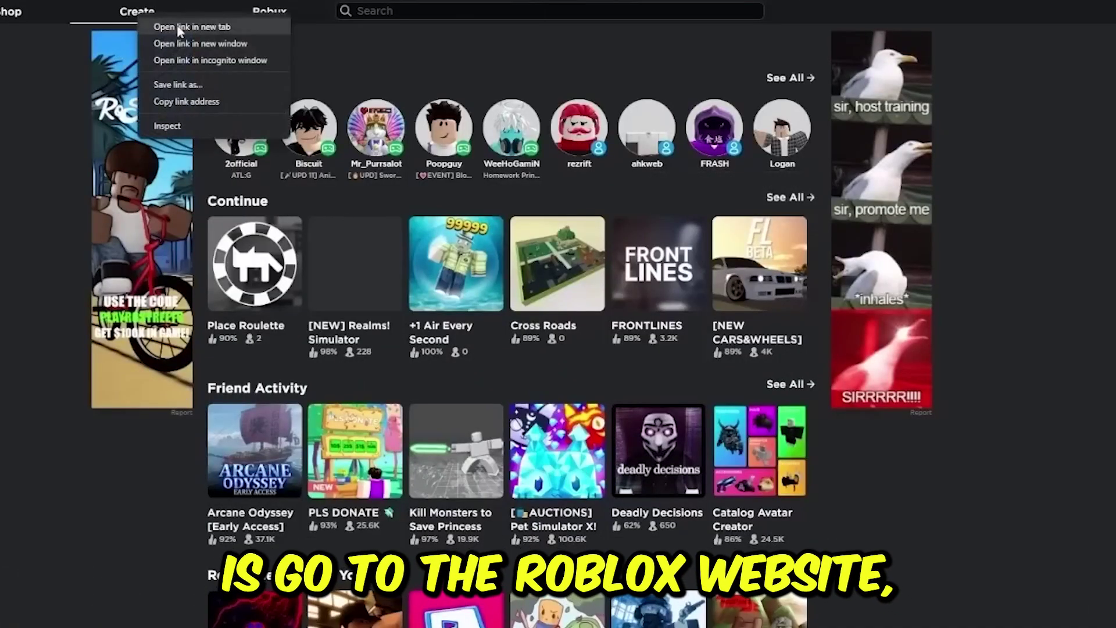
# - Open the Create page in a new tab and save the item's details with a 20 Robux price
pyautogui.click(179, 32)
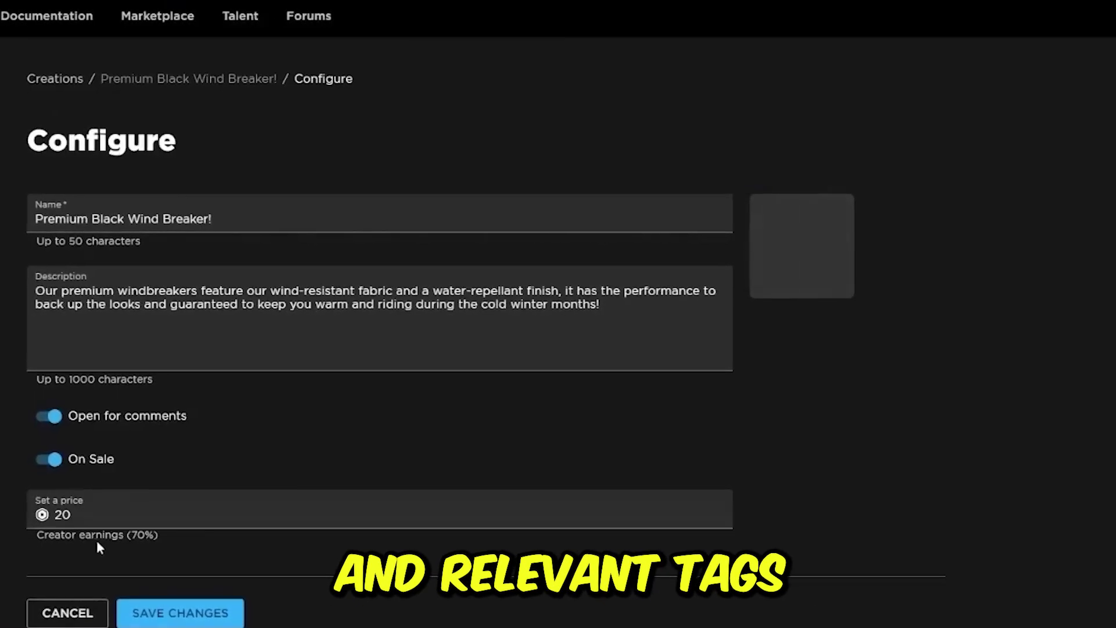
pyautogui.click(206, 612)
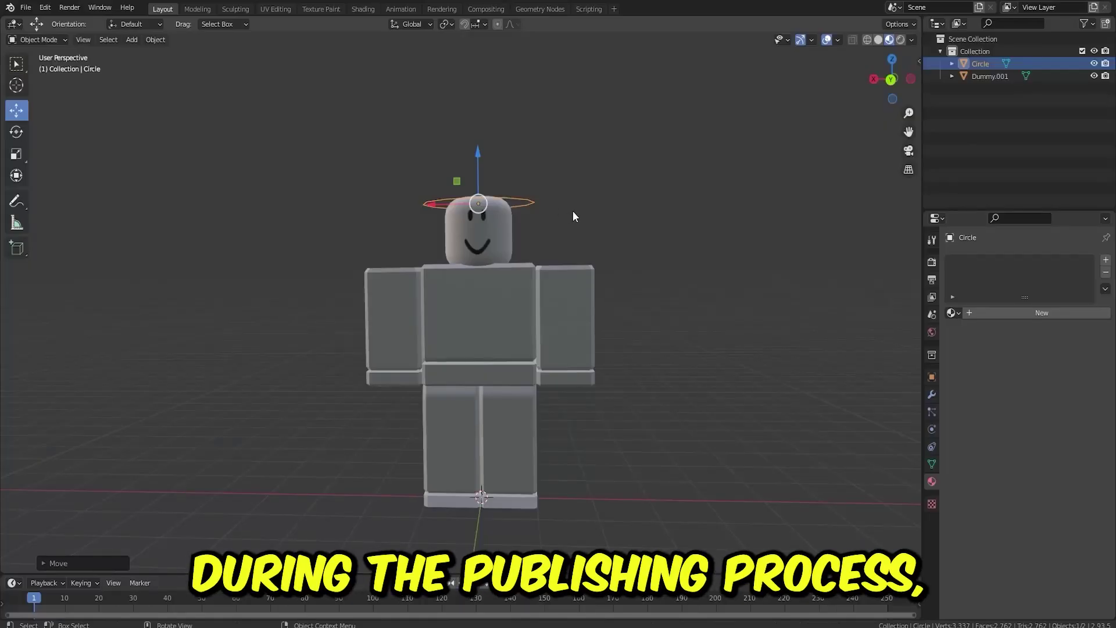
# - Scale the circle up, then shrink it to fit snugly around the dummy's head
pyautogui.press('s')
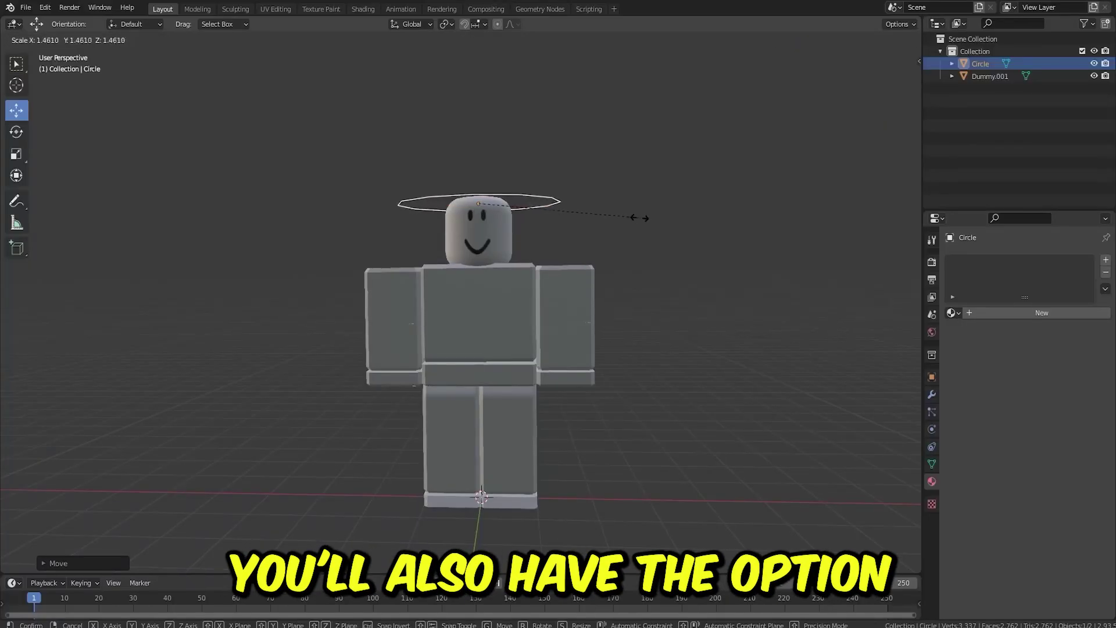
pyautogui.click(650, 222)
pyautogui.moveTo(619, 225); pyautogui.dragTo(635, 269, button='middle')
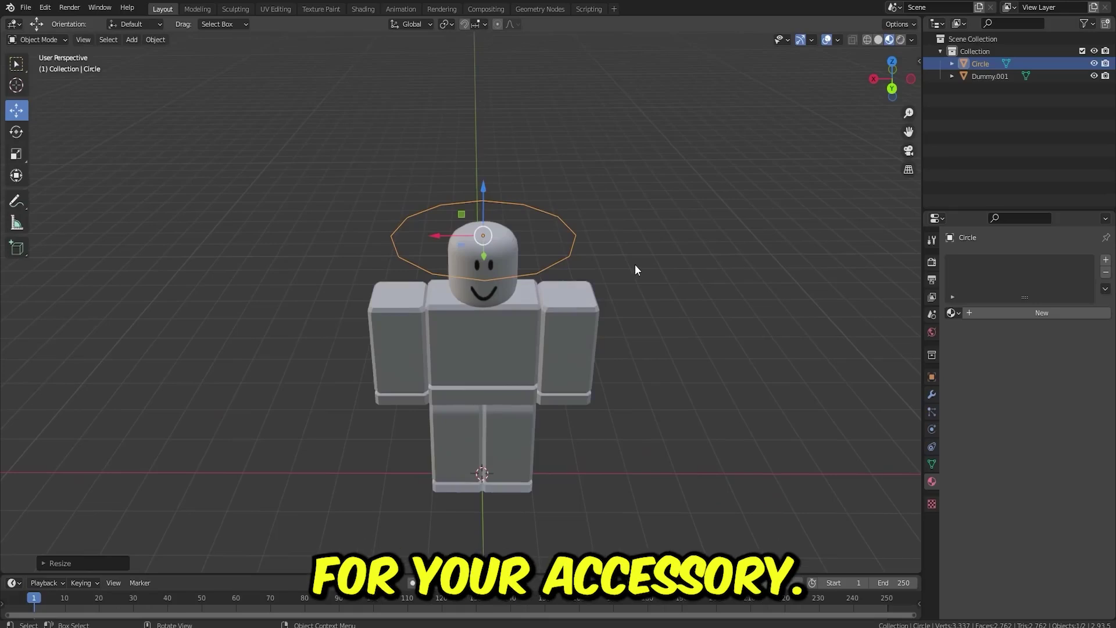
pyautogui.press('s')
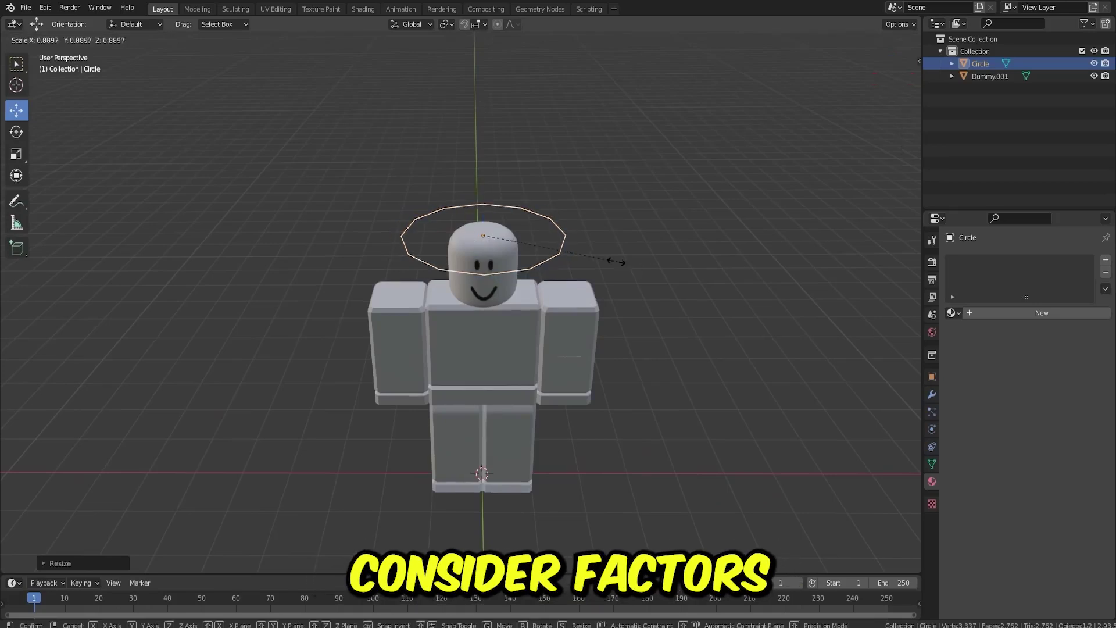
# - Enter Edit Mode on the circle with Edge select mode active
pyautogui.press('Tab')
pyautogui.scroll(1, 566, 259)
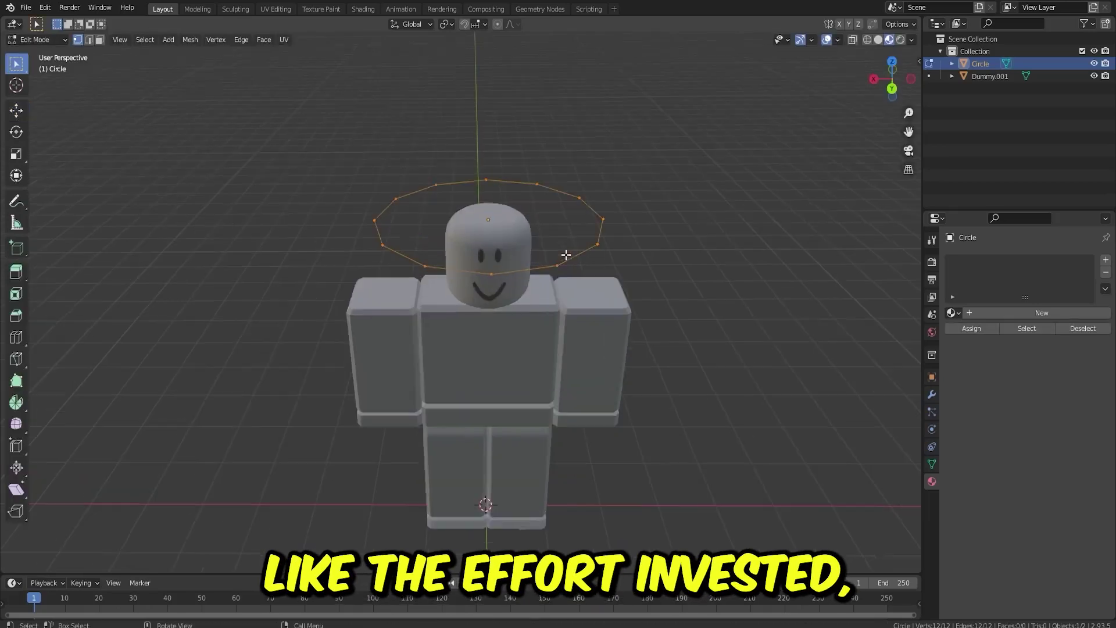
pyautogui.click(89, 40)
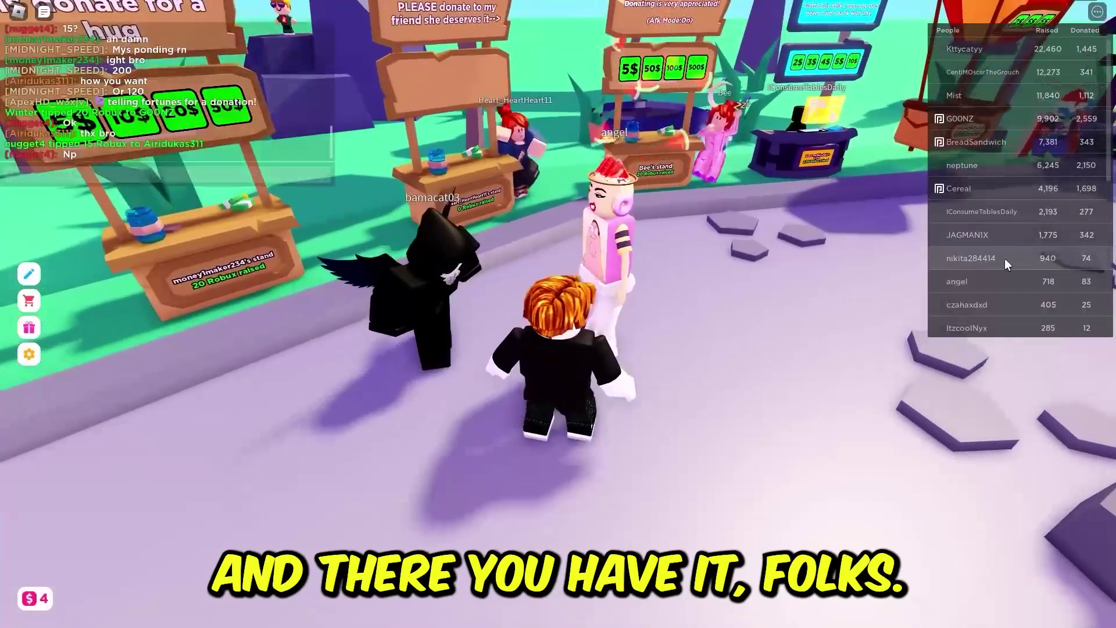
pyautogui.write('gel')
pyautogui.press('Return')
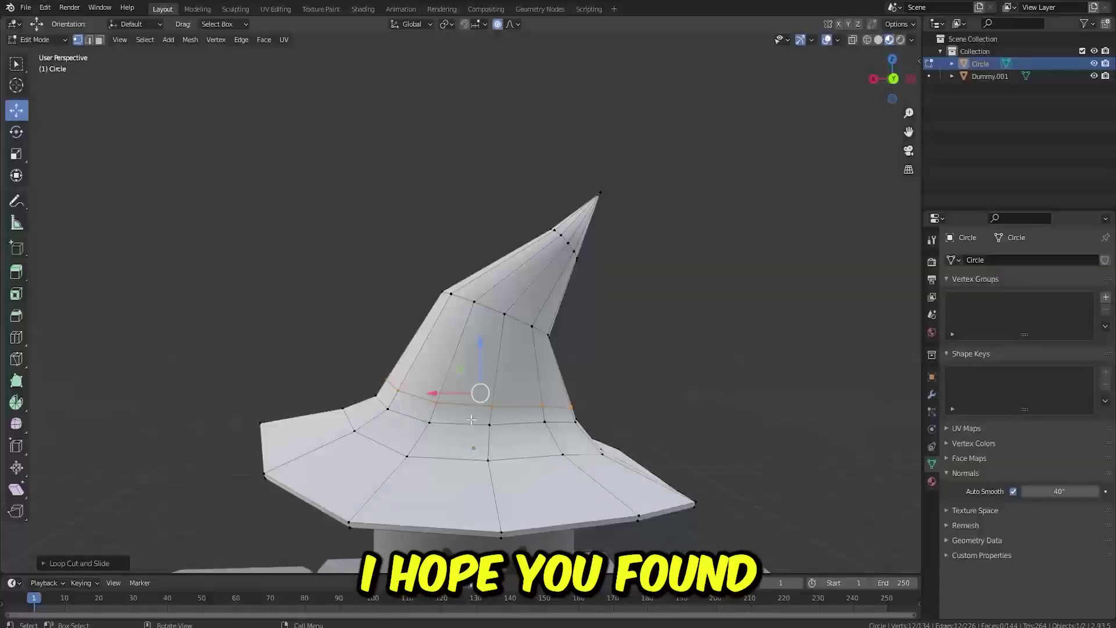
# - Switch the wizard-hat mesh to Face select mode in Edit Mode
pyautogui.click(100, 40)
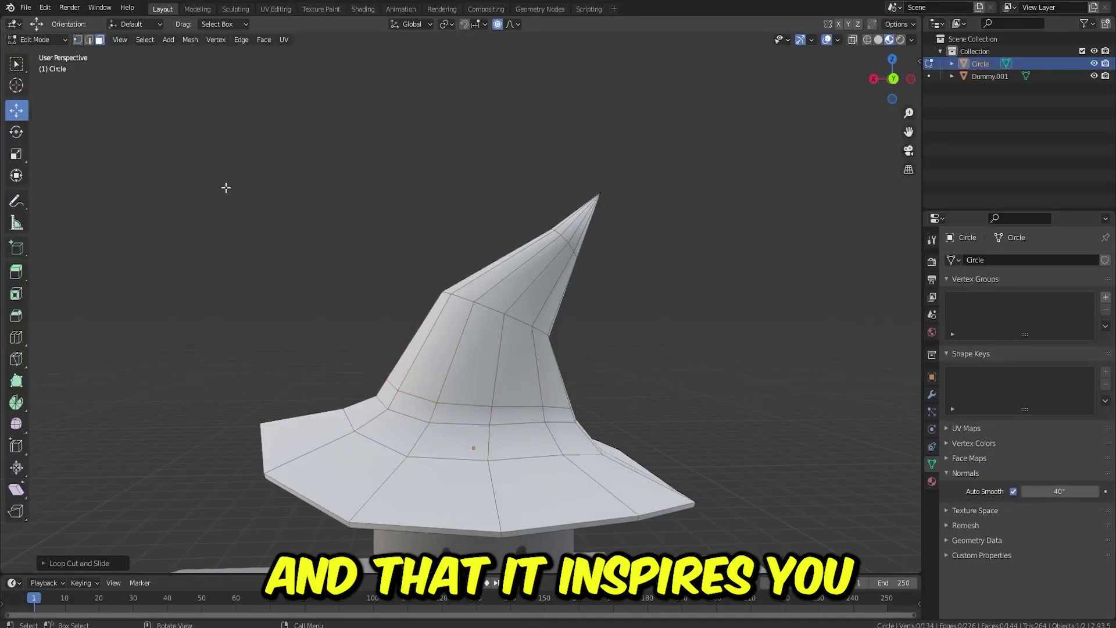